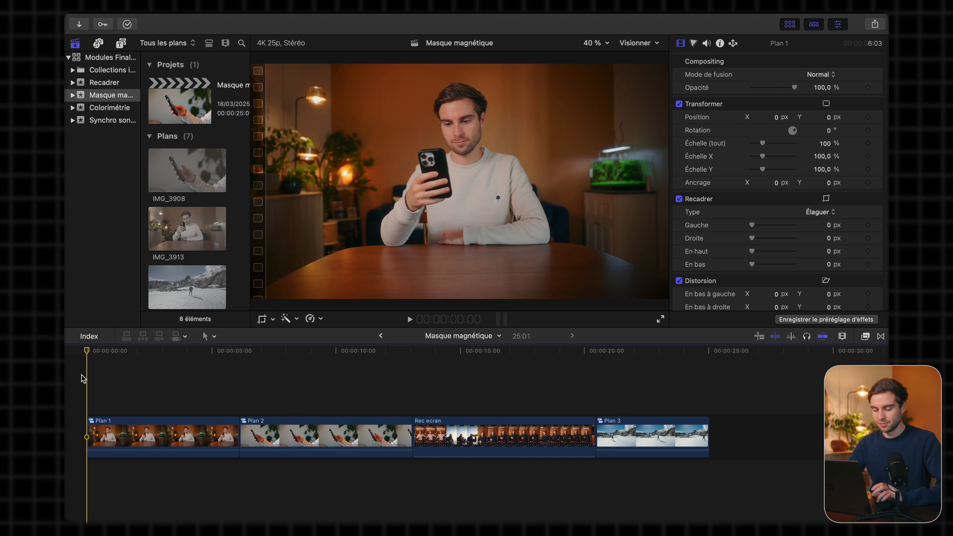
Step: Add a standard title above Plan 1 from the start of the timeline and trim it to end with that clip
key(ctrl+t)
drag(337, 407, 239, 407)
click(134, 407)
click(124, 408)
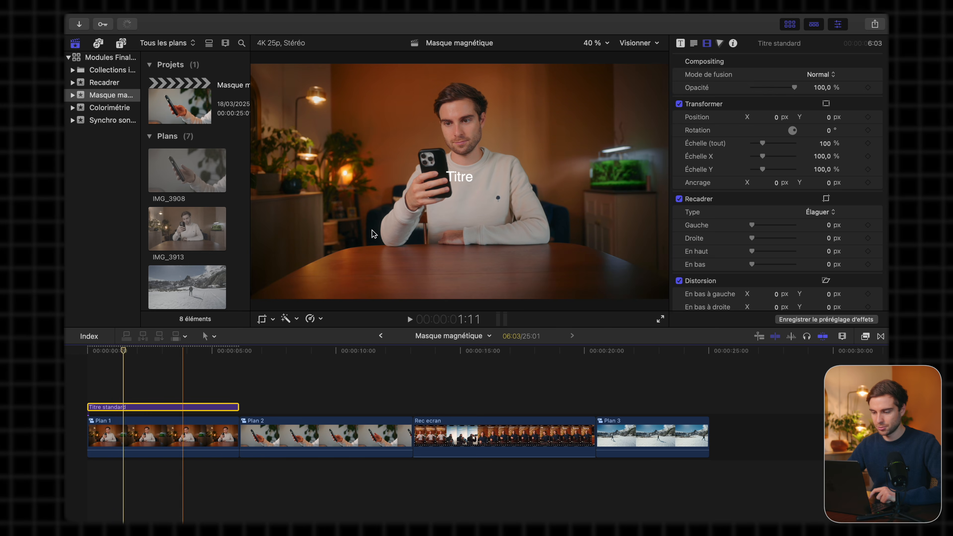
Step: Replace the title's text with "Final Cut Pro" and set its size to 175
click(693, 43)
triple_click(708, 120)
text(Final Cut Pro)
key(super+a)
drag(756, 221, 776, 221)
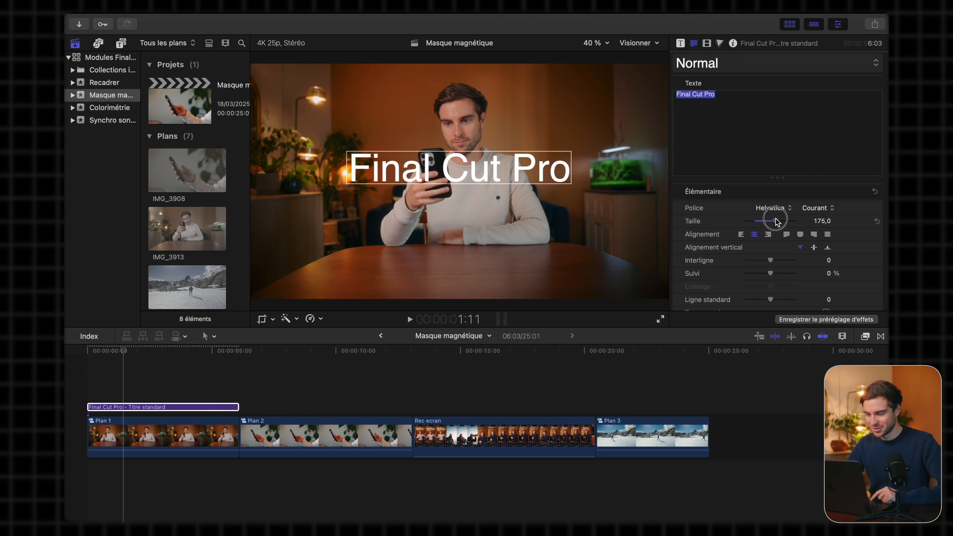
Step: Move the title up over the man's head, set its Helvetica style to Gras and its size to 172
drag(534, 170, 540, 98)
click(774, 209)
click(775, 211)
click(821, 208)
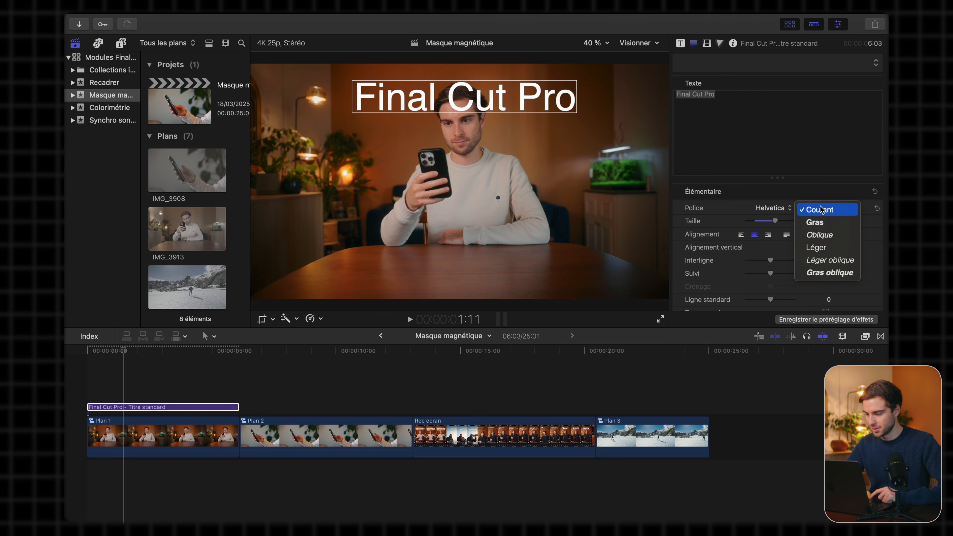
click(820, 222)
click(775, 221)
drag(775, 221, 776, 221)
drag(575, 105, 575, 103)
Step: Duplicate the Plan 1 clip and place the copy above the title, aligned with the start of the timeline
click(707, 43)
click(147, 448)
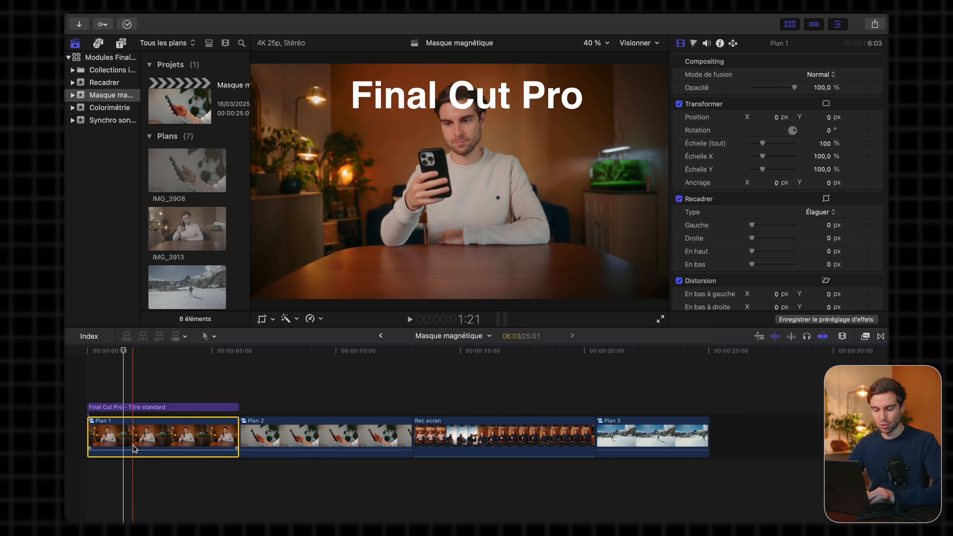
drag(134, 449, 121, 362)
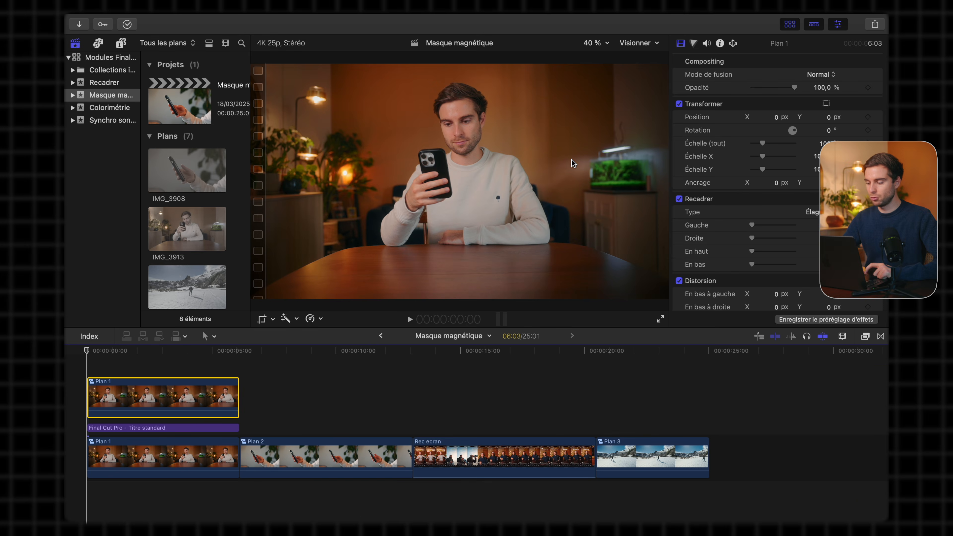
Step: Apply the Masque magnétique effect from the Masques et incrustation category to the upper Plan 1 copy
click(865, 337)
scroll(704, 426, down, 3)
scroll(704, 426, down, 10)
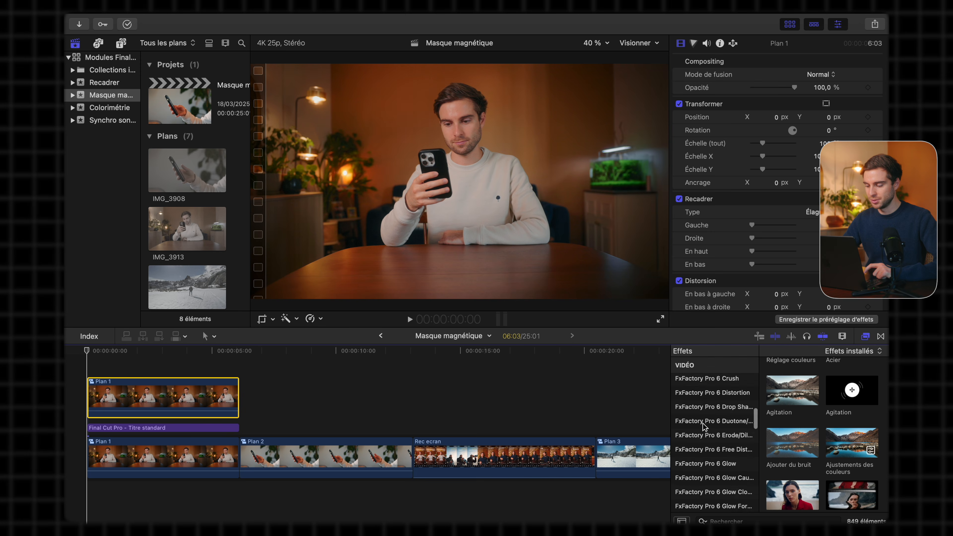
click(694, 408)
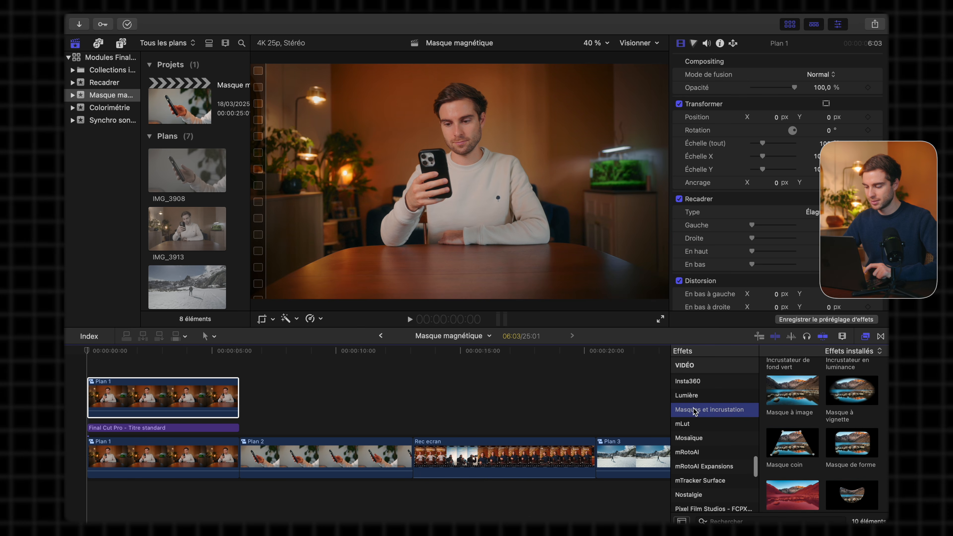
scroll(843, 412, down, 3)
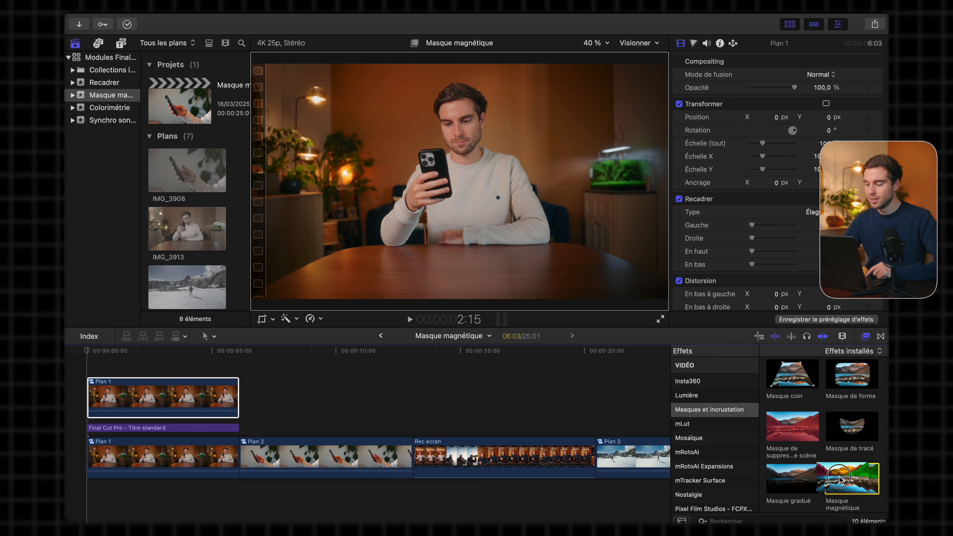
drag(850, 482, 202, 375)
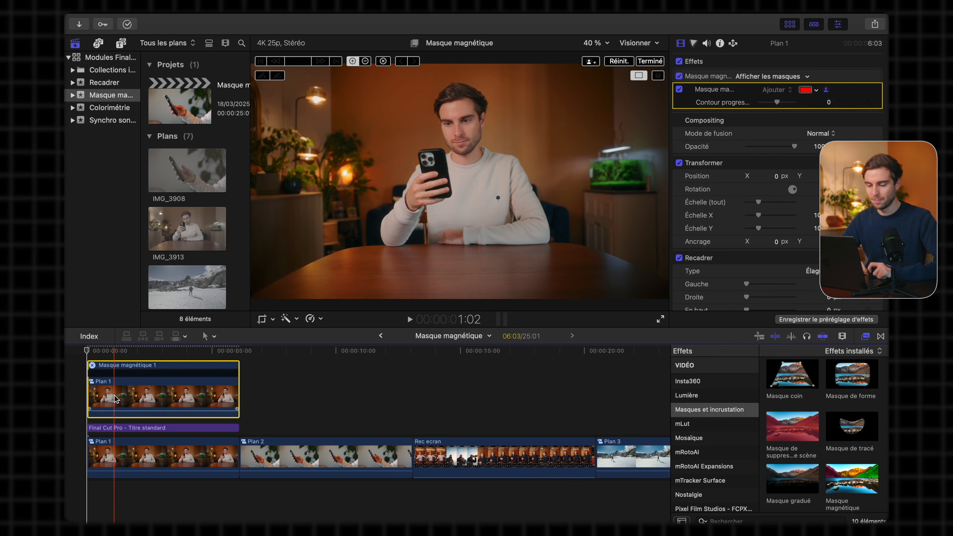
Step: On the first frame, add the man and his elbow to the magnetic mask and remove the chair area beside the elbow
key(Home)
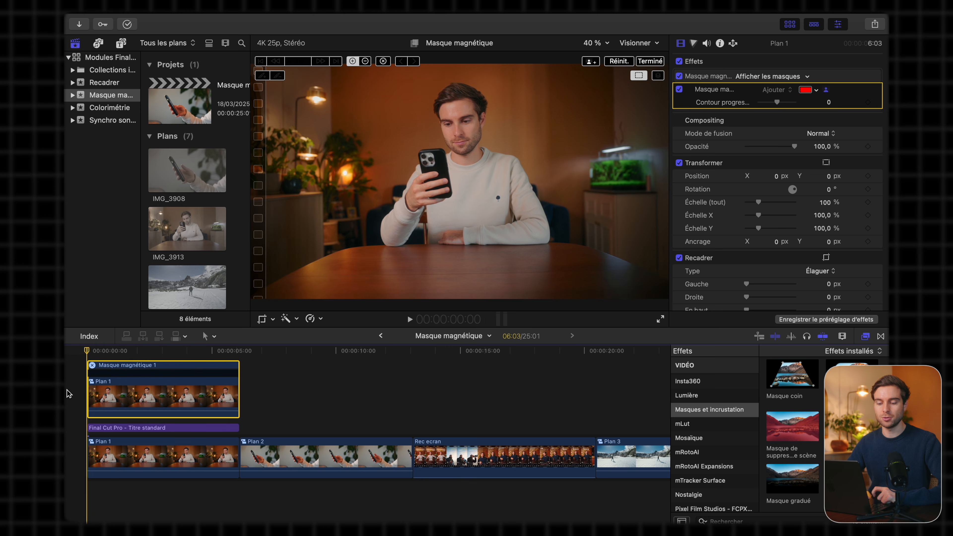
mouse_move(86, 351)
mouse_down()
mouse_move(228, 352)
mouse_move(86, 350)
mouse_up()
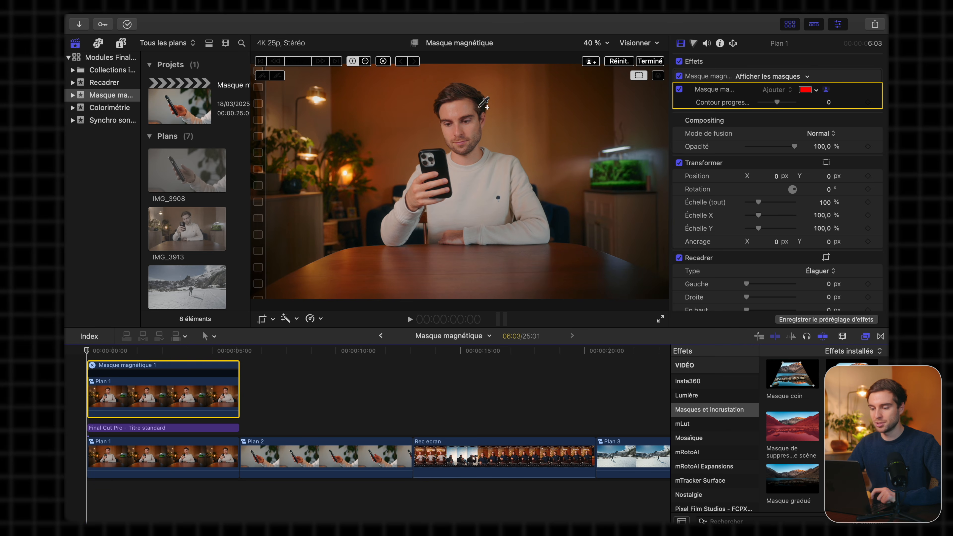
click(461, 109)
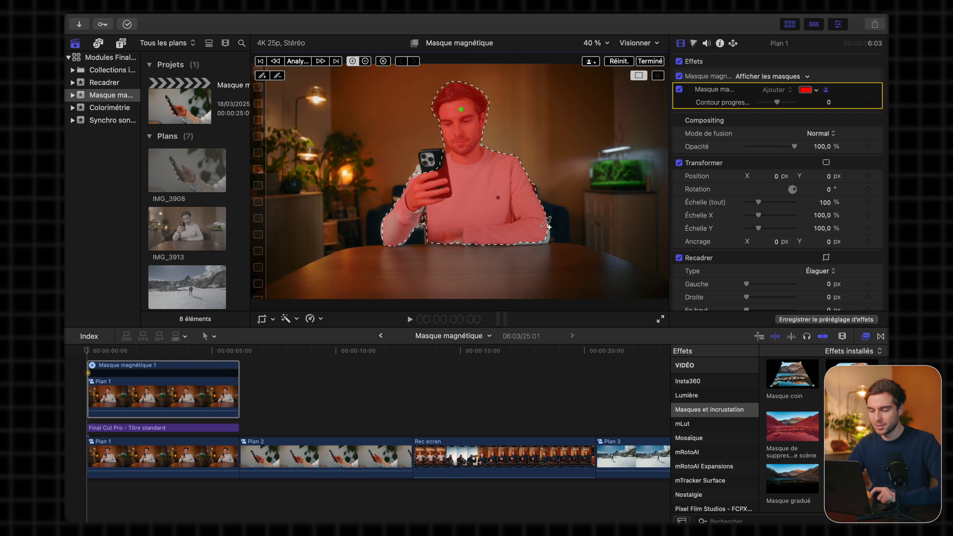
click(548, 236)
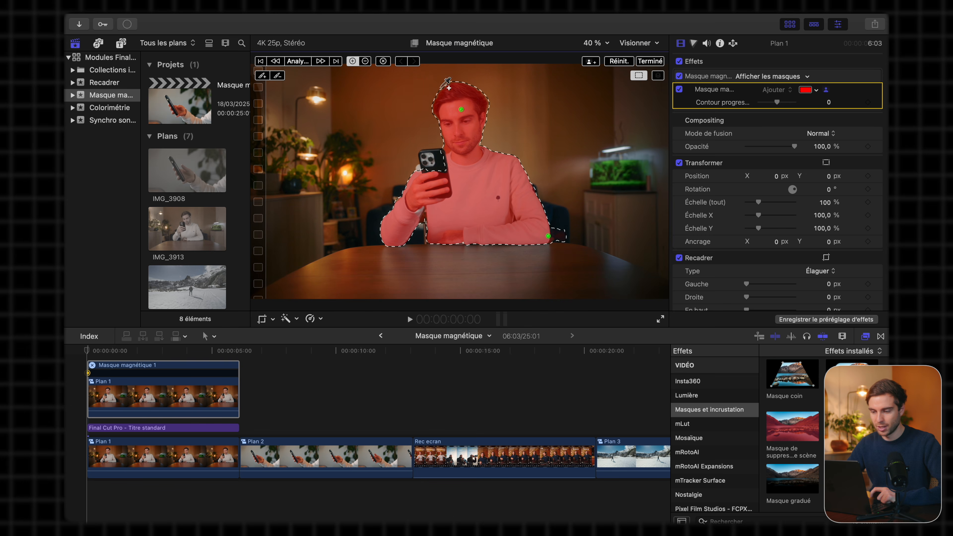
click(366, 61)
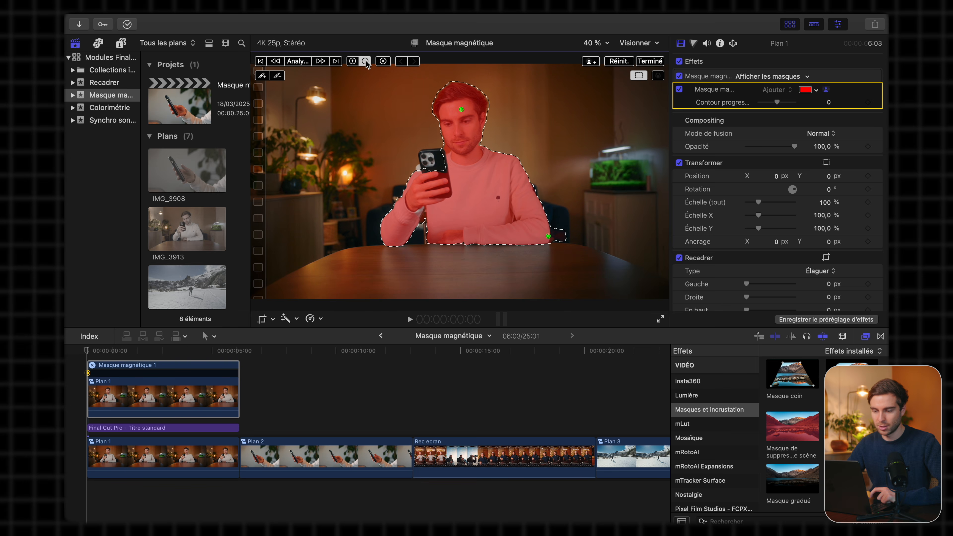
click(560, 238)
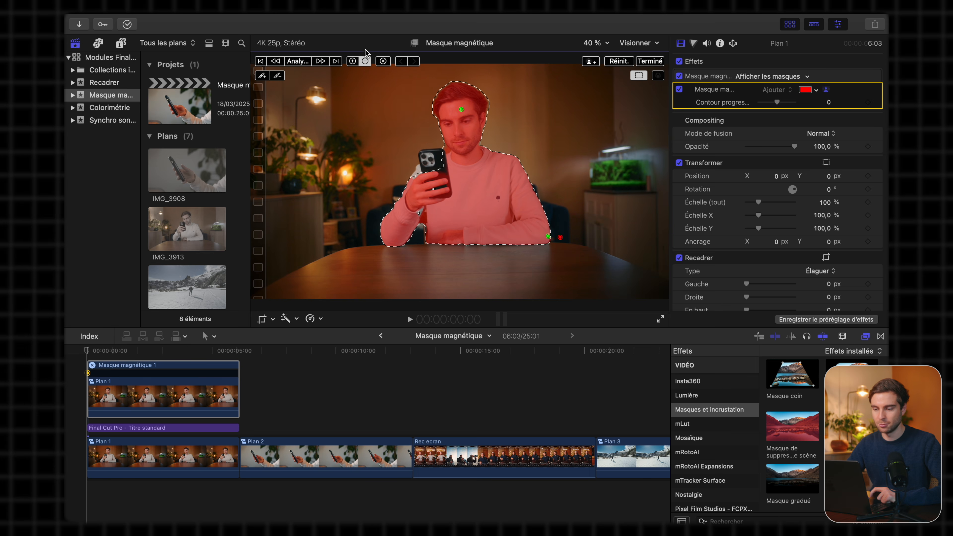
Step: Add the phone to the magnetic mask, analyse the mask across the clip and finish mask editing
click(352, 62)
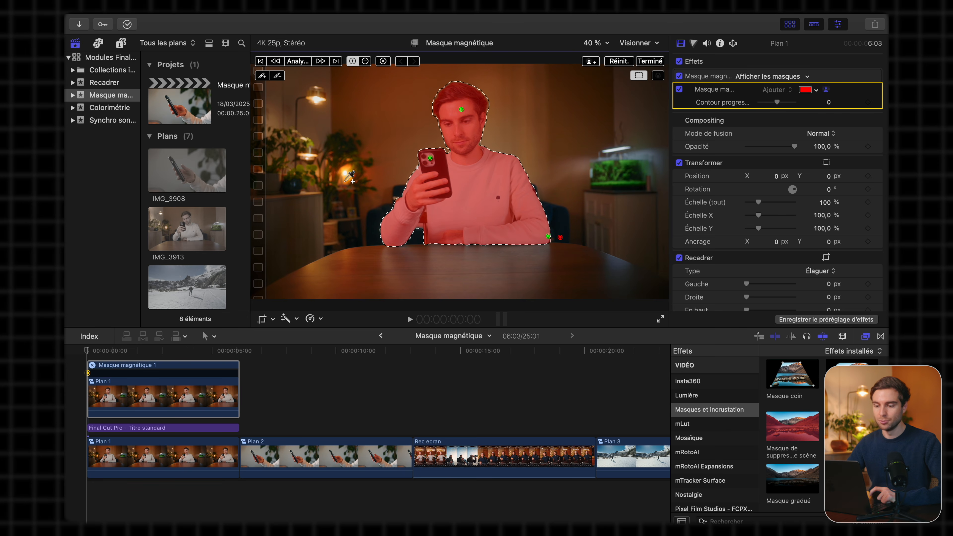
click(298, 61)
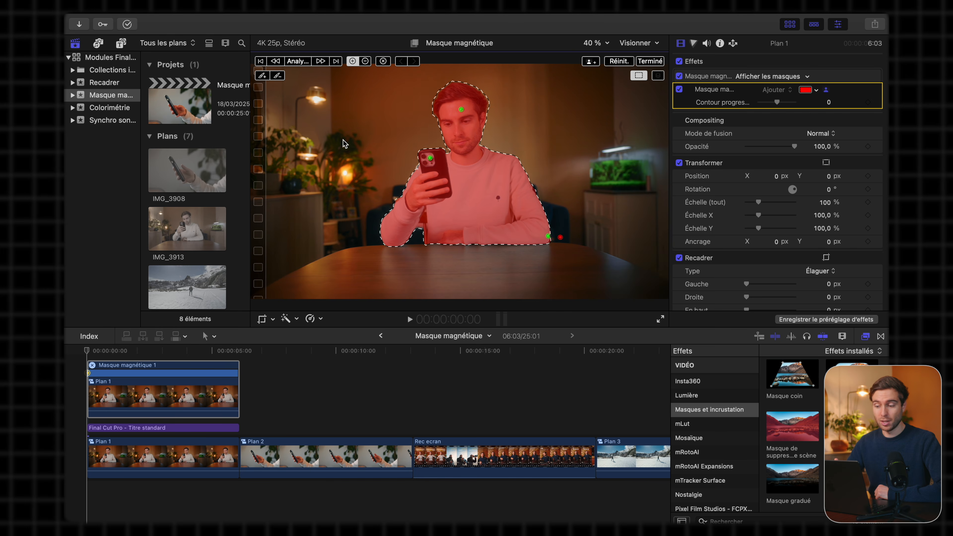
click(650, 62)
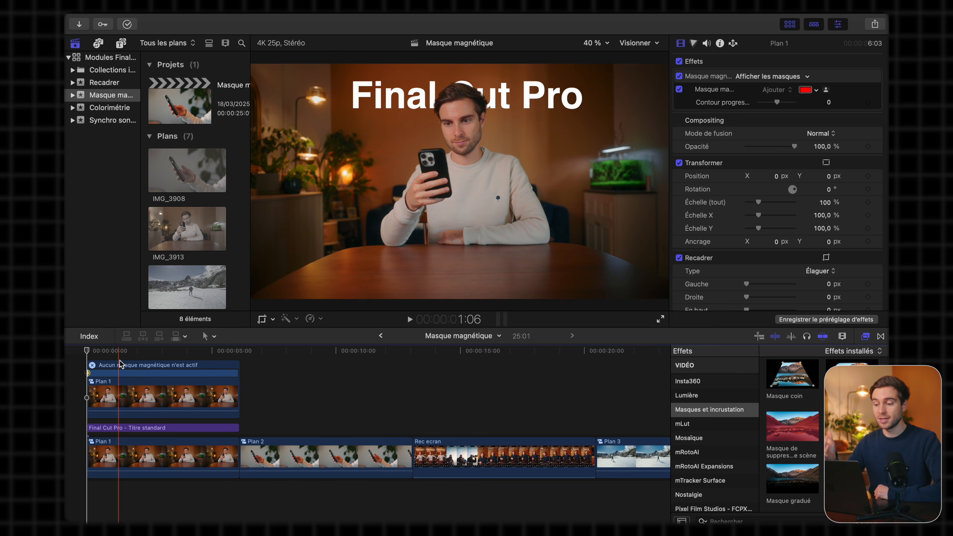
Step: Move the "Final Cut Pro" title slightly higher in the frame, still partly behind the man's head
click(103, 428)
drag(537, 118, 537, 101)
double_click(536, 101)
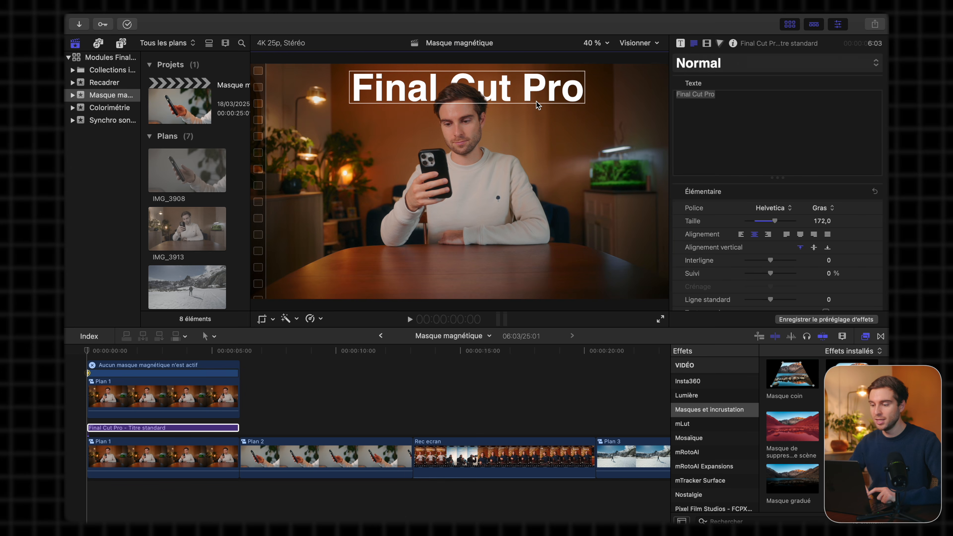
Step: Apply the Gaussien blur effect from the Flou category to the "Final Cut Pro" title
click(706, 43)
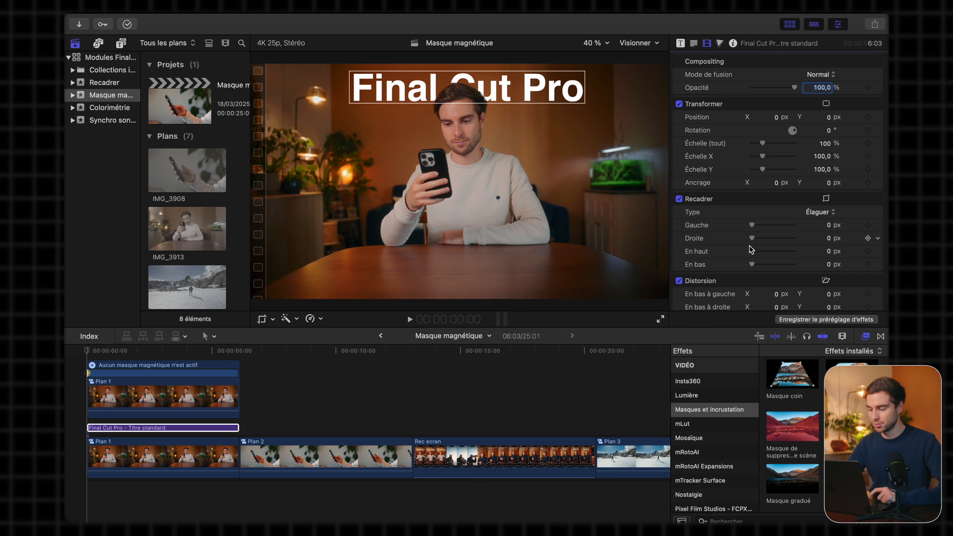
scroll(720, 433, up, 10)
scroll(720, 434, up, 10)
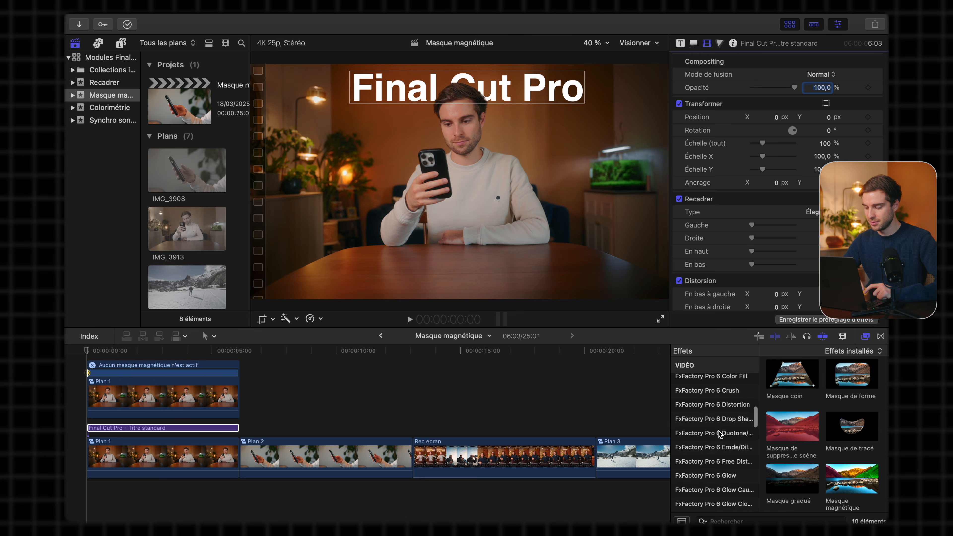
click(684, 435)
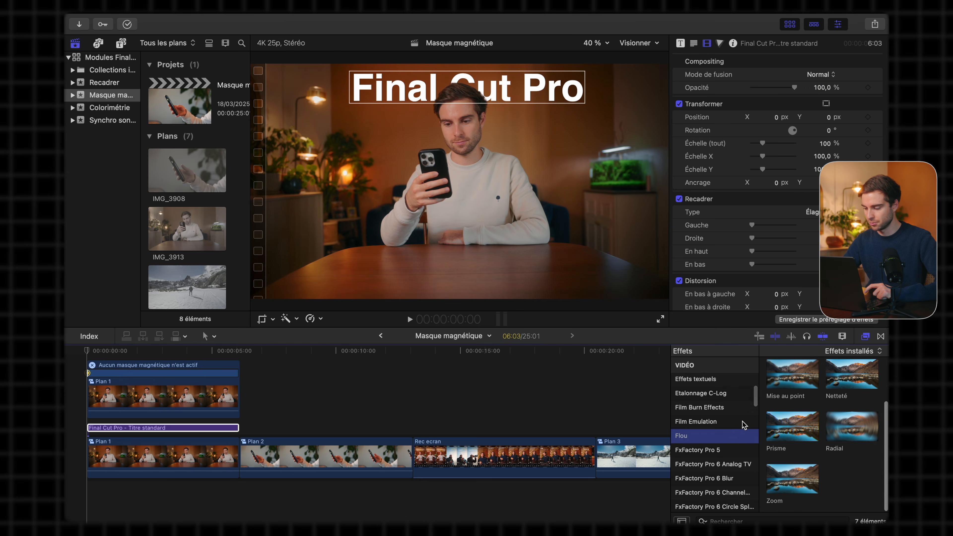
drag(792, 381, 126, 431)
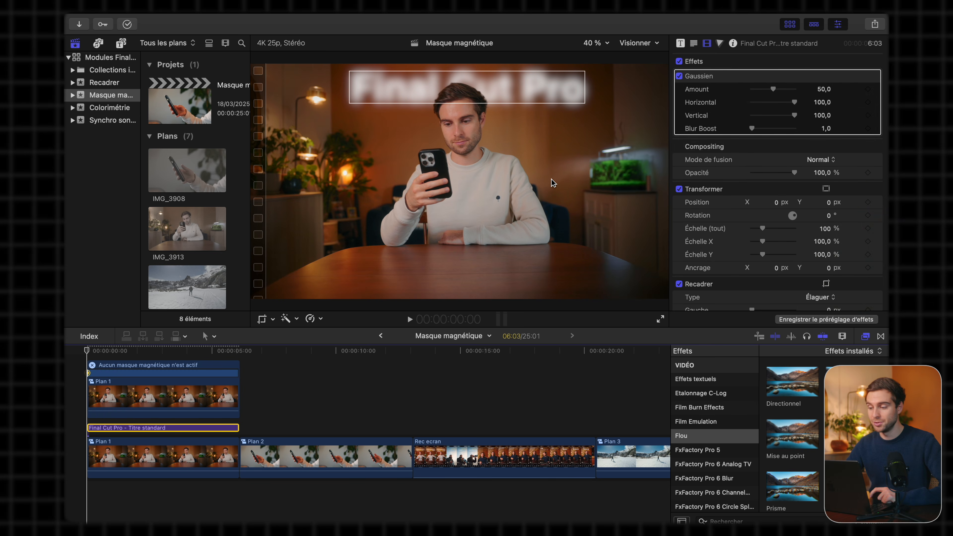
Step: Set the title's Gaussien blur Amount to 7,27 and lower the title's opacity
drag(772, 89, 752, 94)
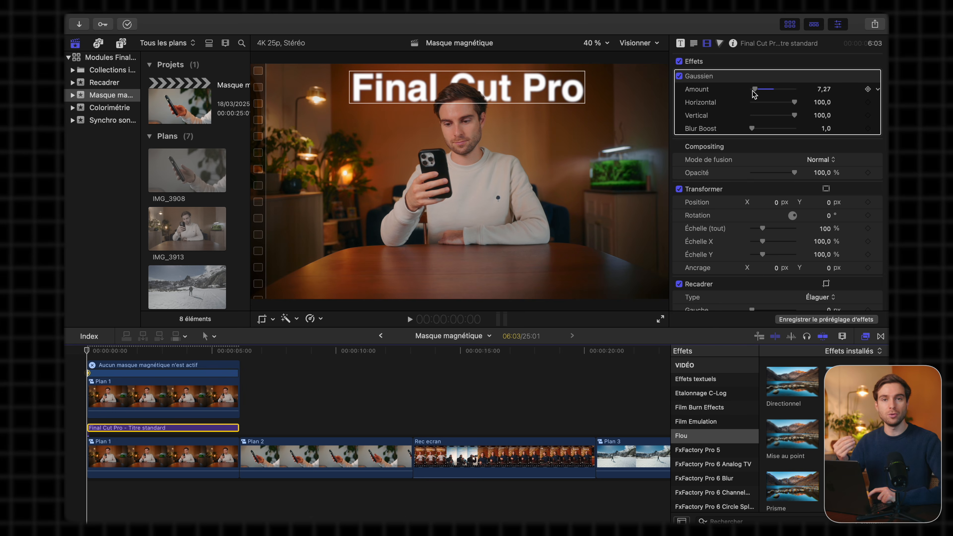
click(707, 44)
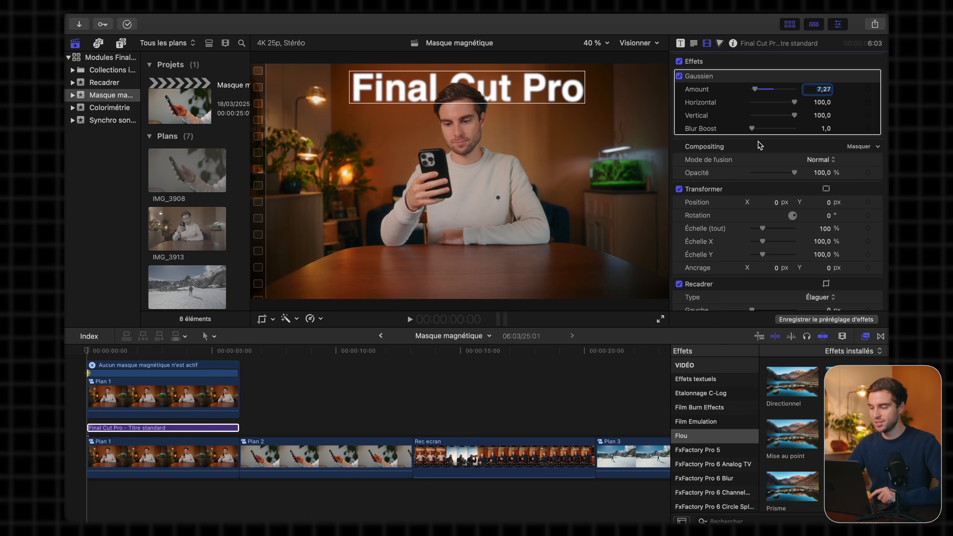
drag(794, 173, 782, 173)
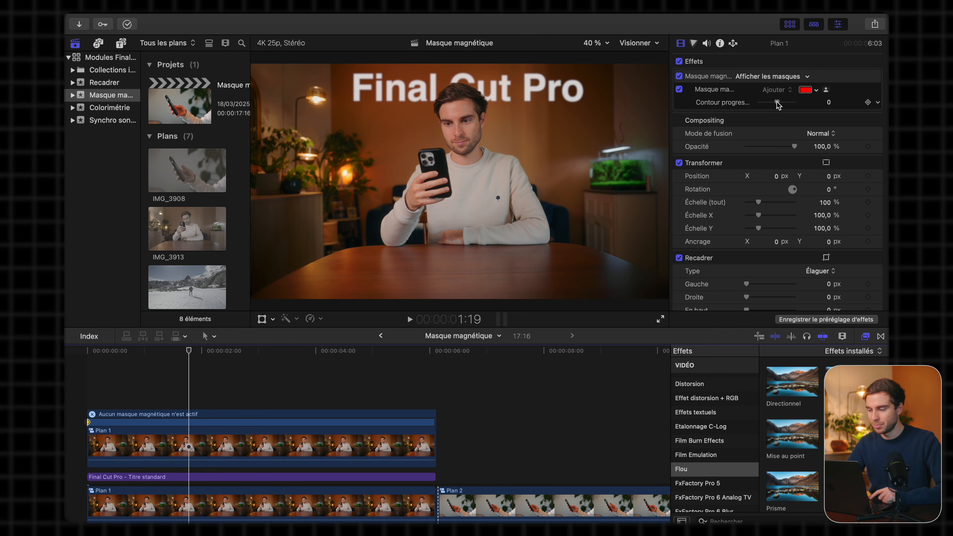
Step: Try the magnetic mask's Contour progressif at 100 and -100, checking the hair edges at 100 % zoom, and bring it back near zero
drag(776, 105, 781, 105)
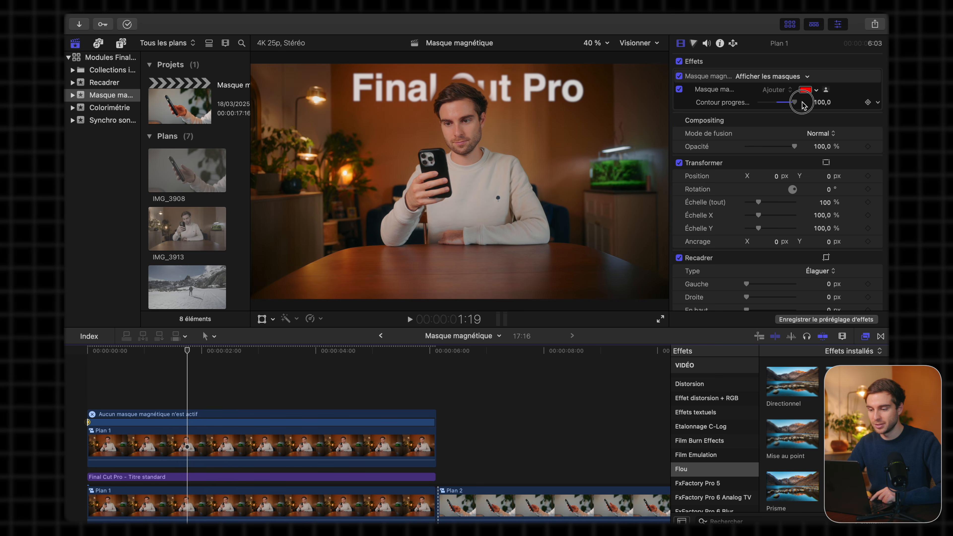
click(591, 44)
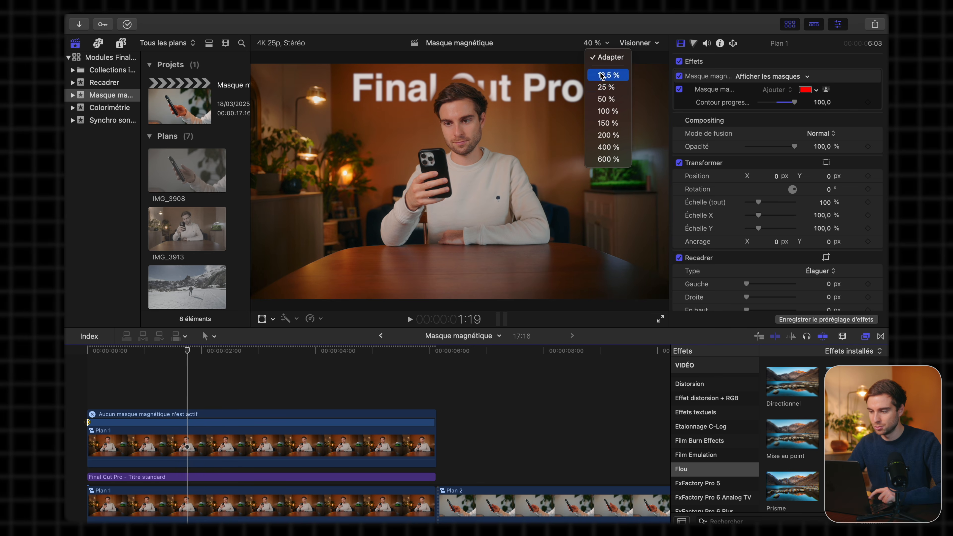
click(605, 111)
scroll(421, 96, up, 5)
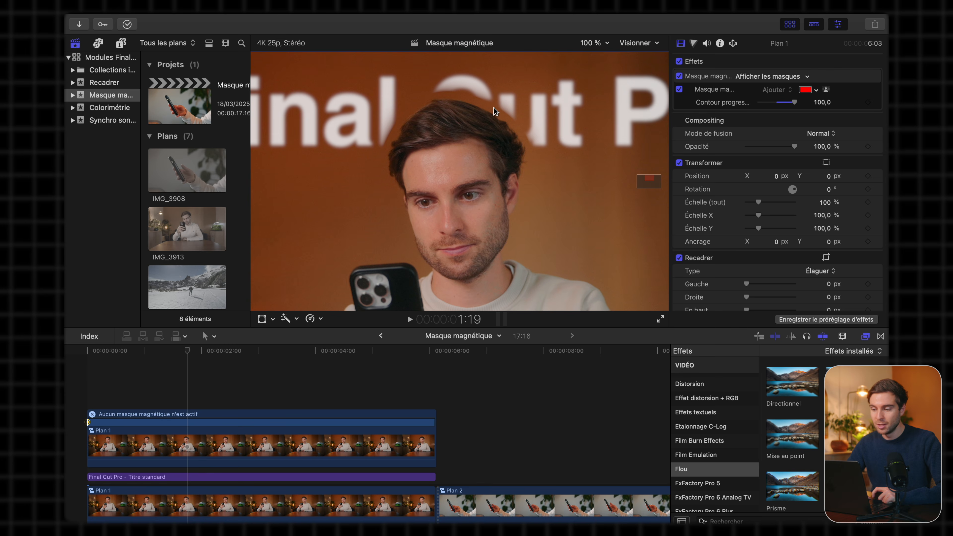
drag(795, 104, 741, 106)
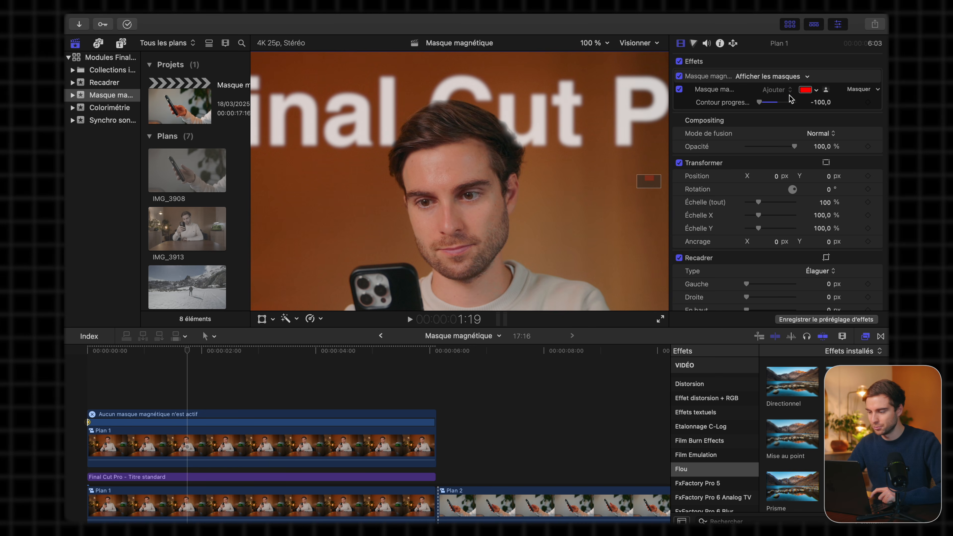
drag(761, 103, 775, 103)
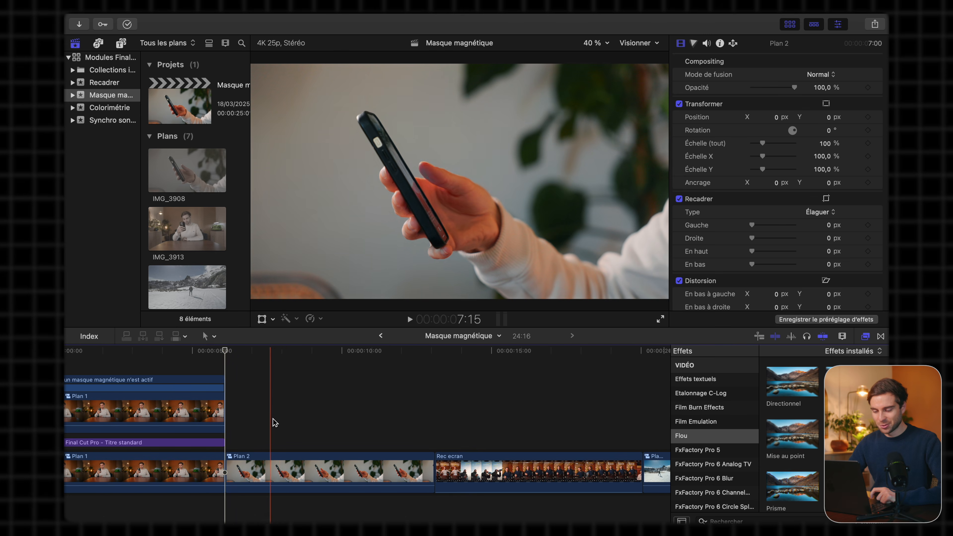
Step: Move the Rec ecran clip above Plan 2 so that both clips start together
click(287, 477)
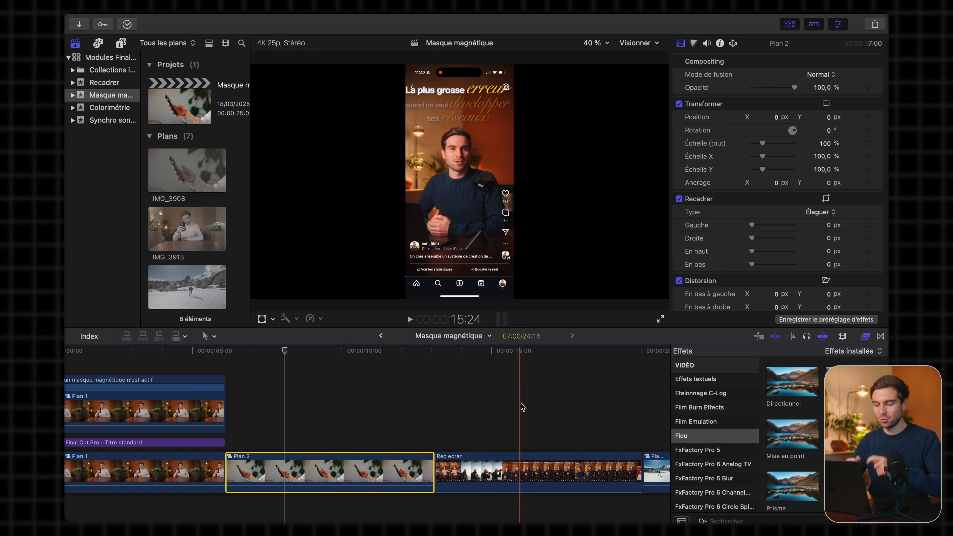
click(264, 426)
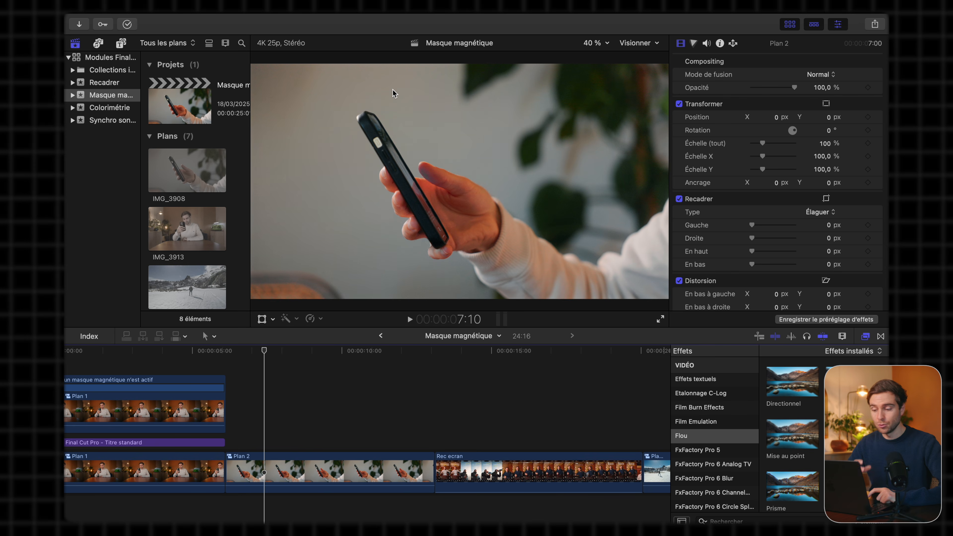
drag(487, 474, 274, 424)
Step: Duplicate the Plan 2 clip and stack the copy above Rec ecran, aligned with the original
click(267, 467)
key(super+c)
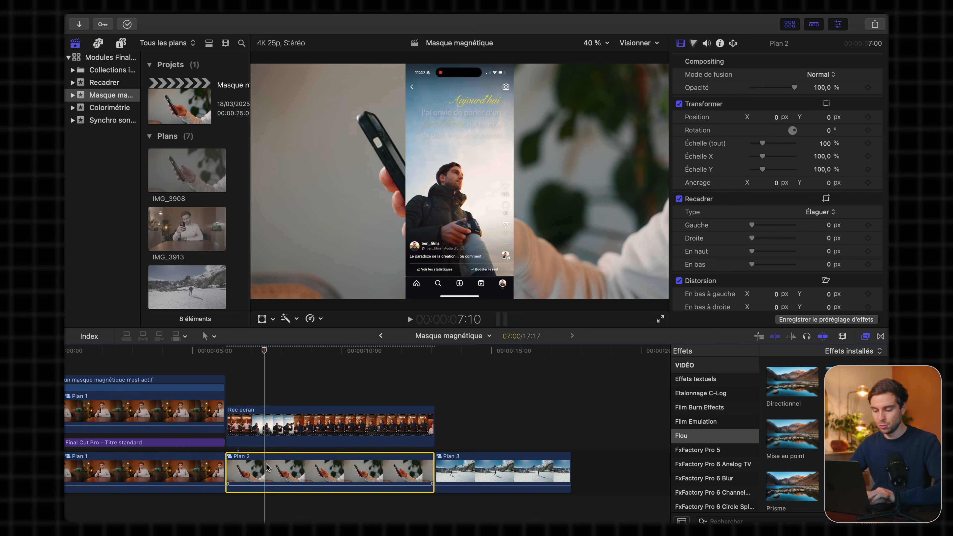
key(super+v)
drag(250, 469, 269, 359)
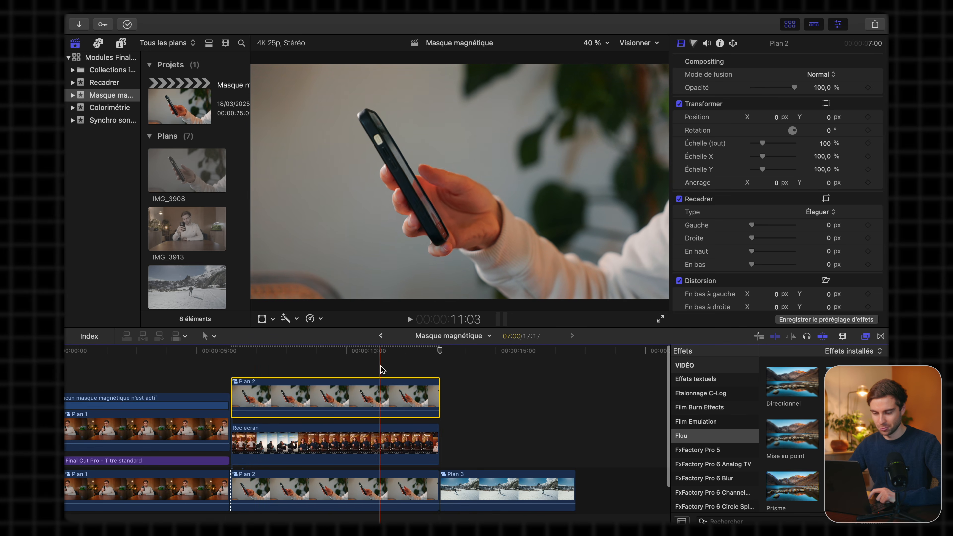
Step: Apply the Masque magnétique effect from Masques et incrustation to the upper Plan 2 clip, with the playhead at the clip's start
click(234, 364)
click(256, 391)
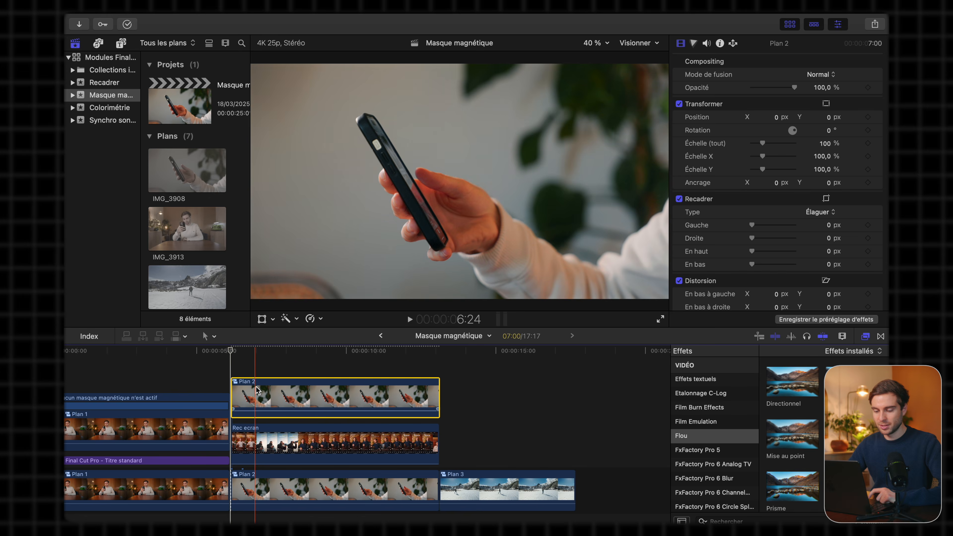
key(l)
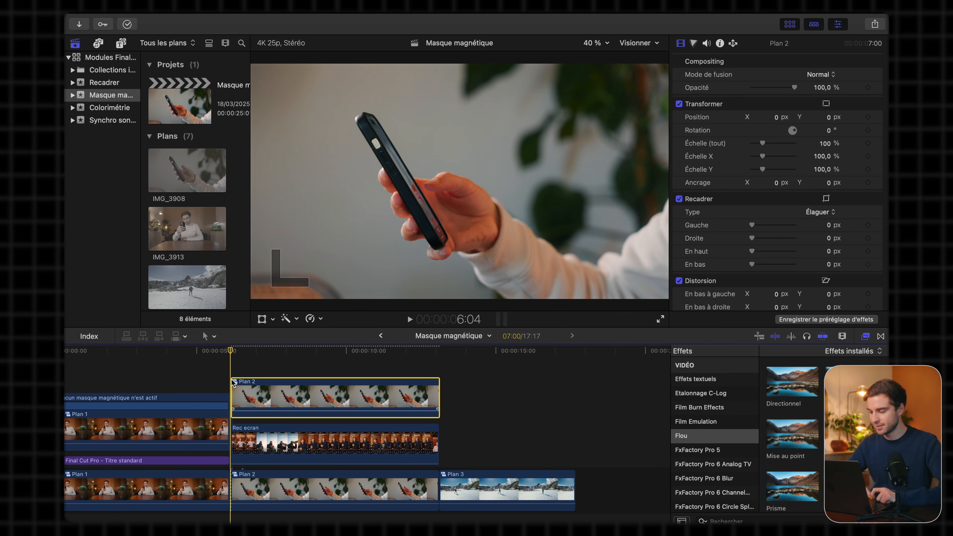
scroll(710, 482, down, 10)
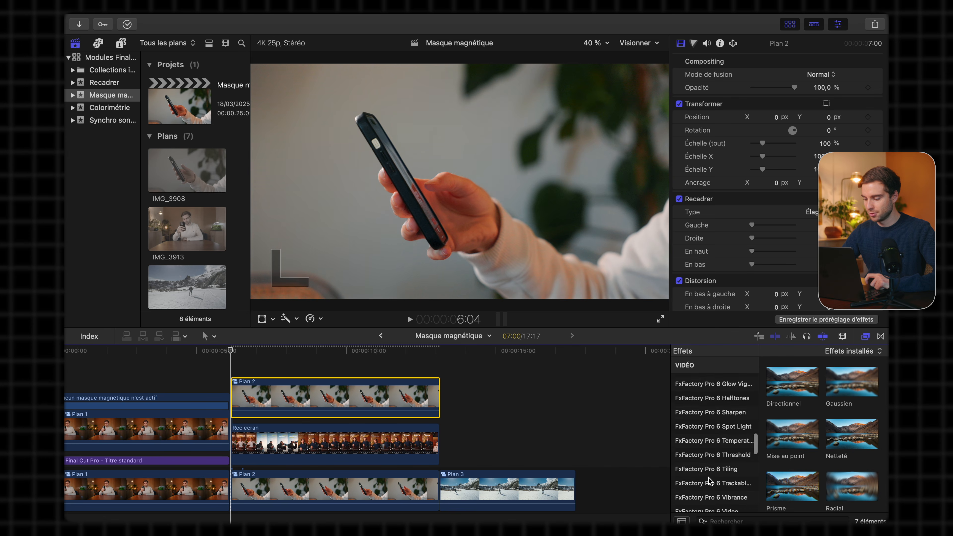
click(709, 450)
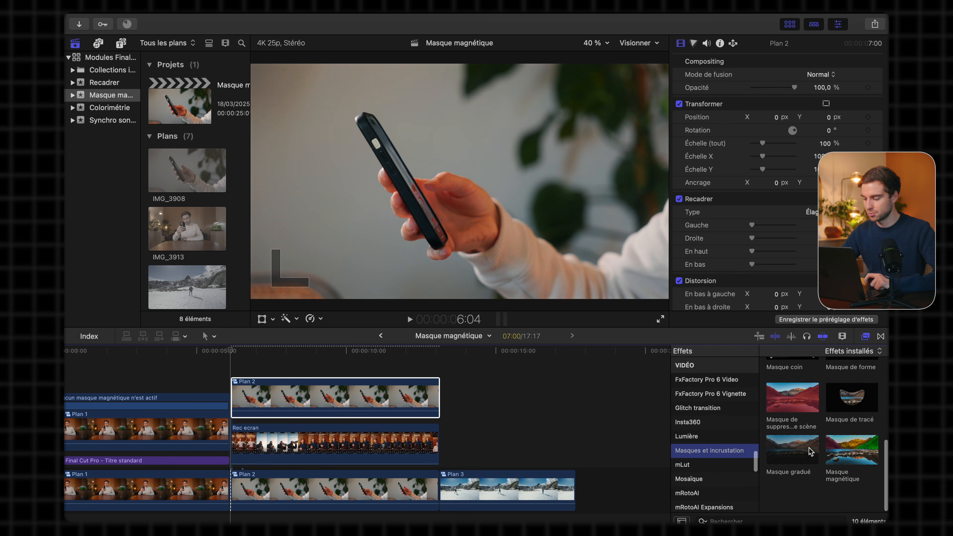
drag(855, 474, 262, 396)
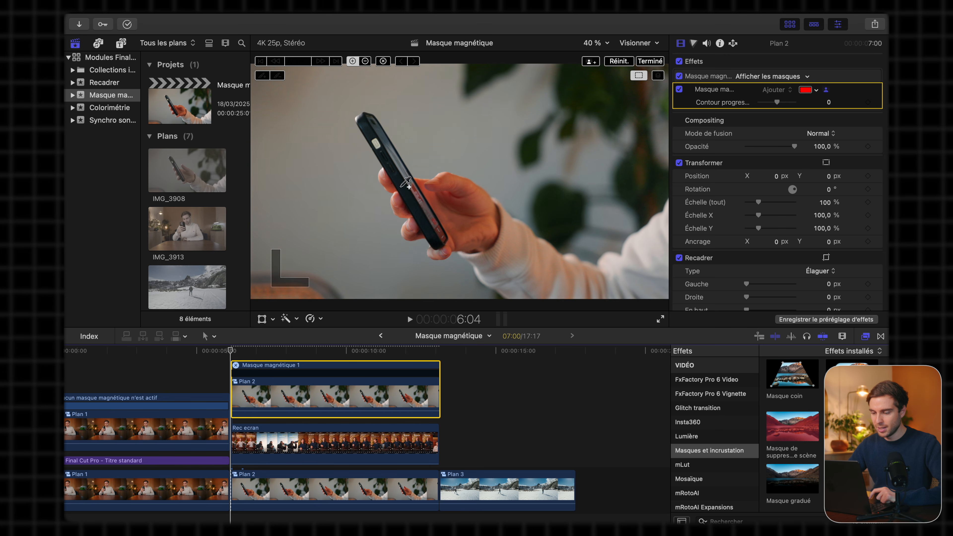
Step: Mask the phone and the hand on the upper Plan 2 clip, analyse the whole clip and finish the mask
click(373, 130)
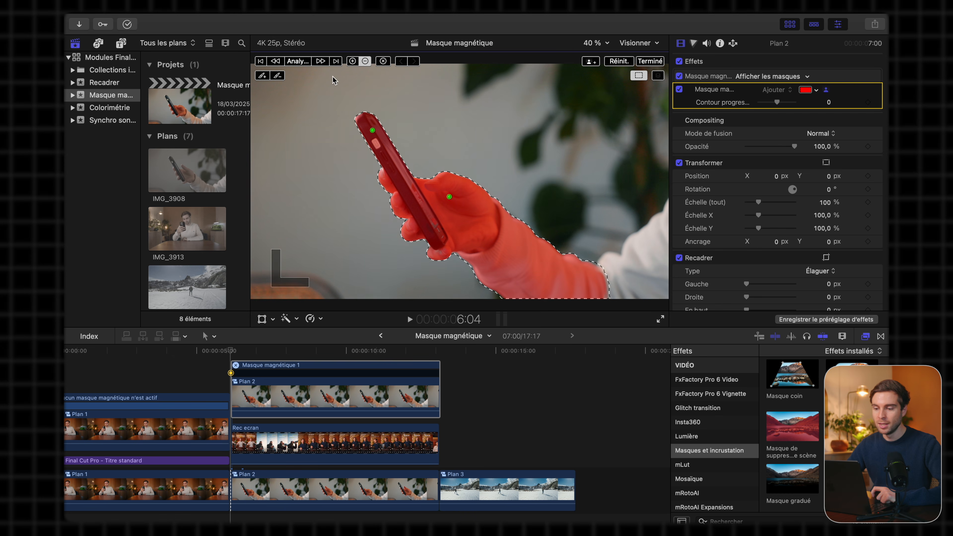
click(297, 61)
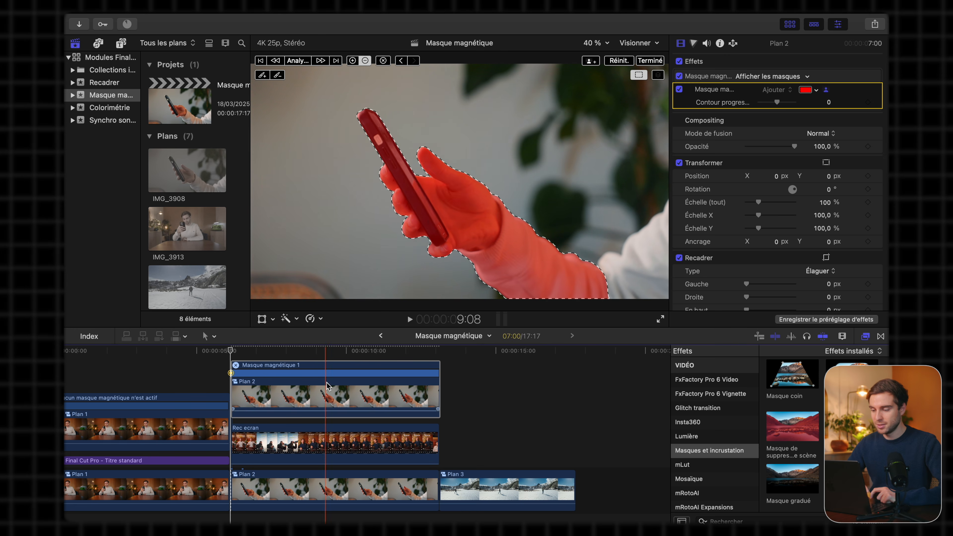
click(650, 61)
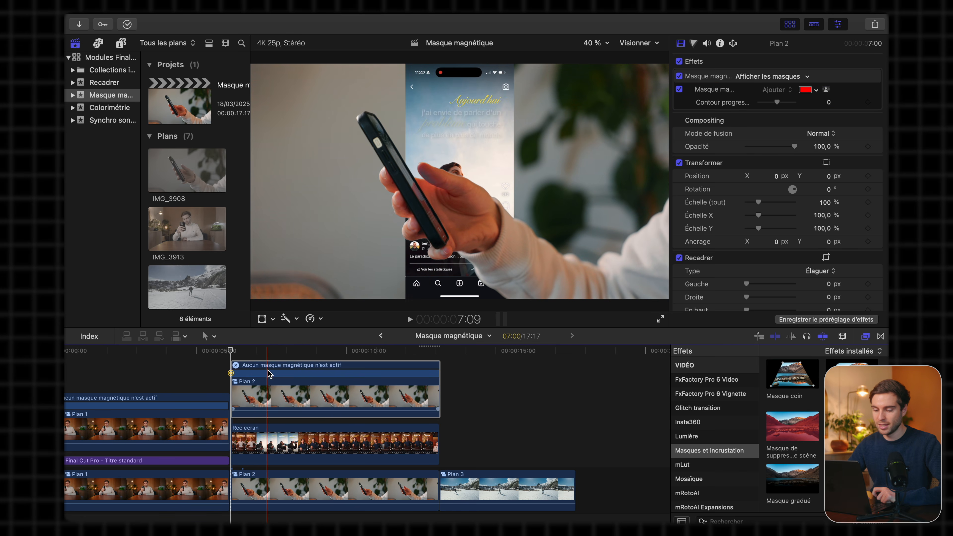
Step: Shrink the Rec ecran clip to 63,45 % and move it beside the phone at X -1356,8 px, Y -34,4 px
click(264, 441)
click(262, 319)
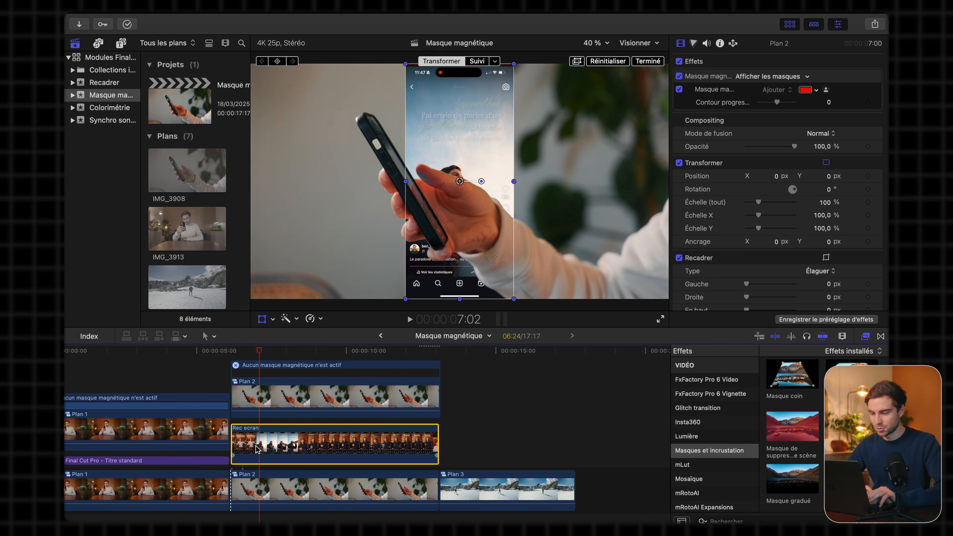
drag(516, 181, 316, 194)
click(259, 446)
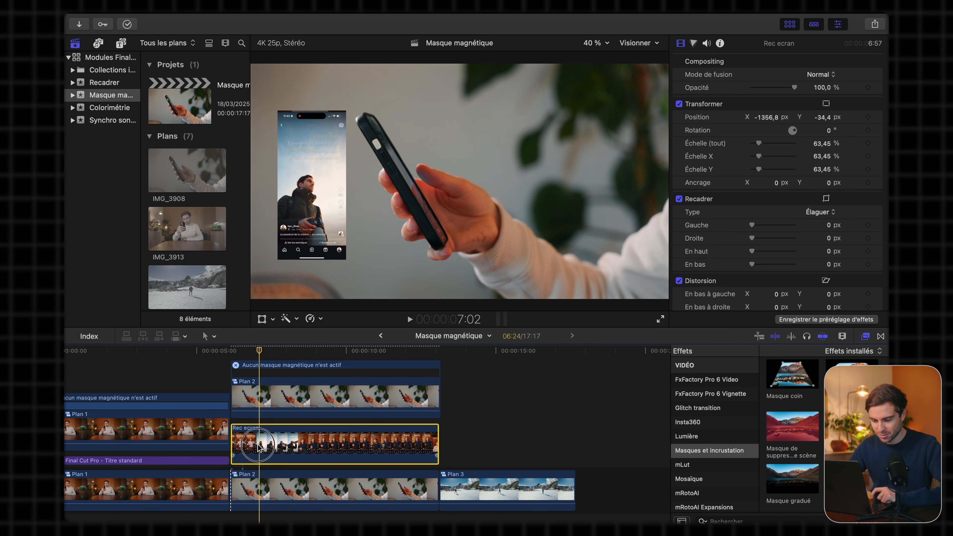
Step: Crop Rec ecran by 142,3 px at its top and 255,9 px at its bottom, then place it behind the phone at 94,7 % scale, X -845,3, Y -33,3
click(272, 318)
click(304, 347)
drag(313, 117, 312, 127)
drag(312, 260, 312, 241)
key(shift+t)
mouse_move(346, 183)
mouse_down()
mouse_move(450, 178)
mouse_move(360, 184)
mouse_up()
drag(419, 177, 367, 190)
key(Escape)
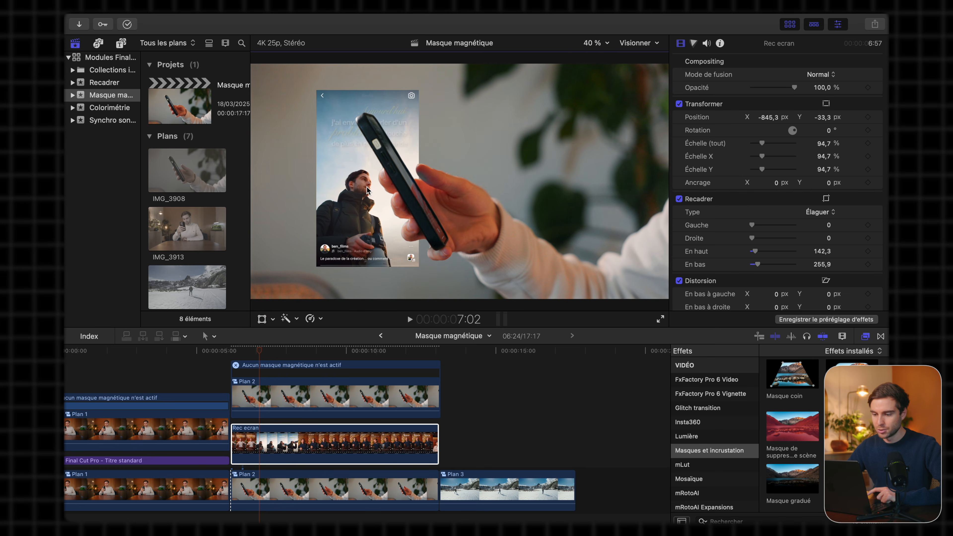
key(space)
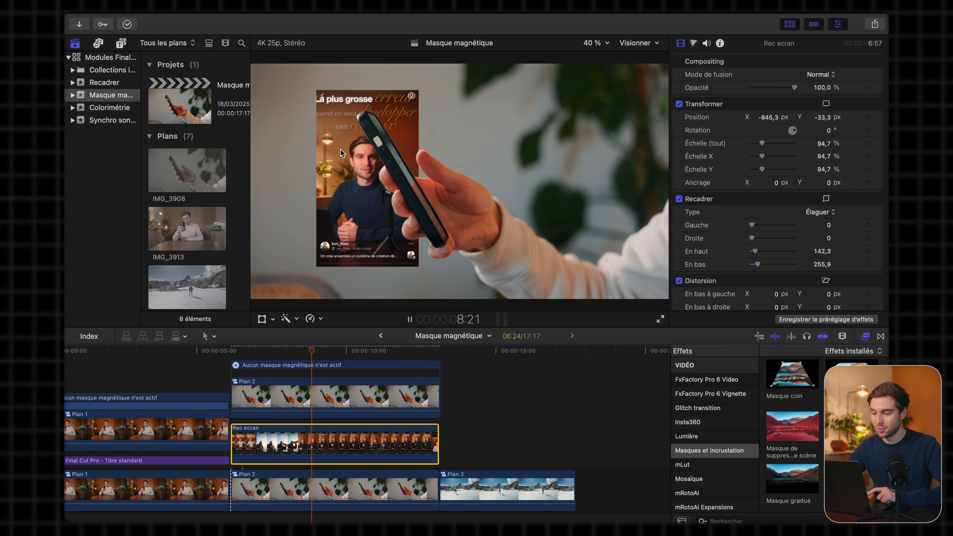
key(space)
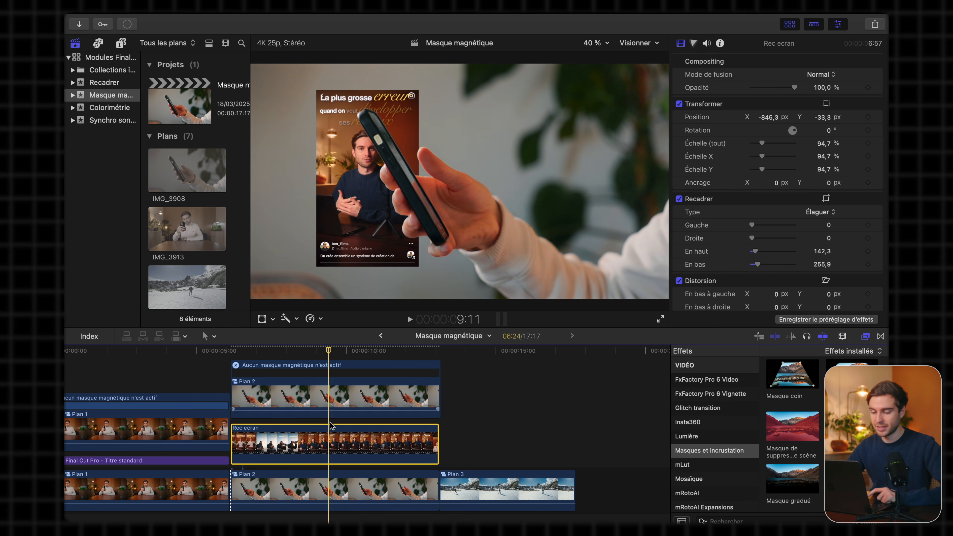
Step: Add the Gaussien blur effect to the Rec ecran clip with an Amount of 10,23
scroll(712, 442, up, 10)
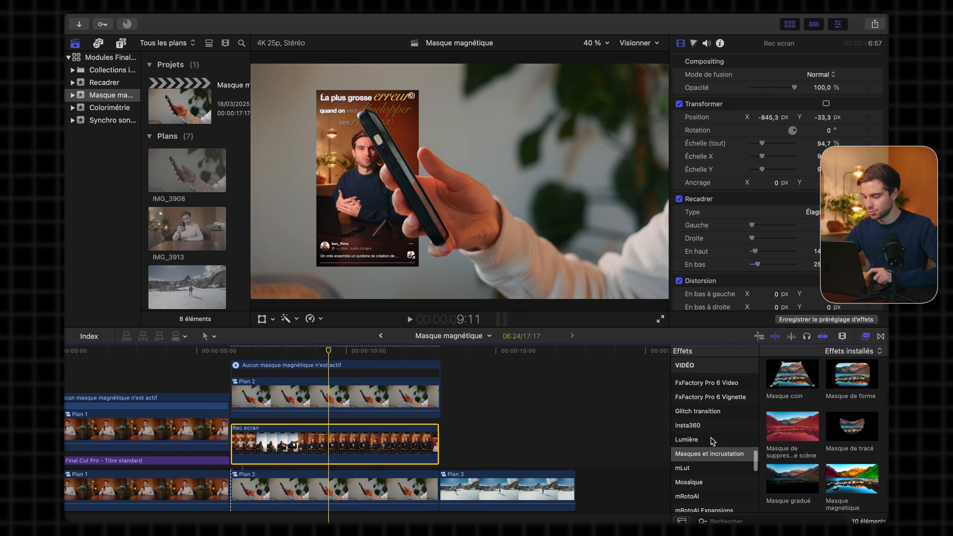
scroll(712, 441, up, 5)
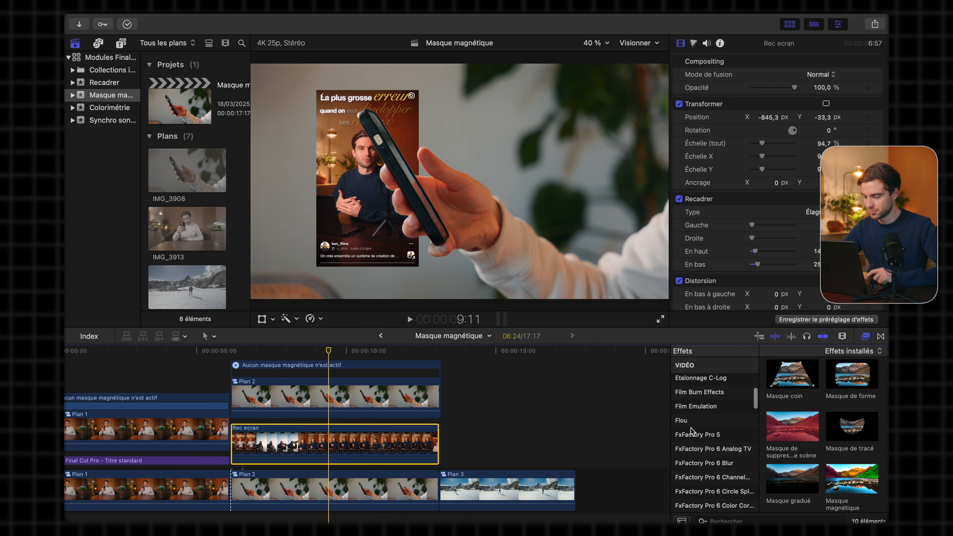
click(681, 420)
drag(852, 381, 304, 453)
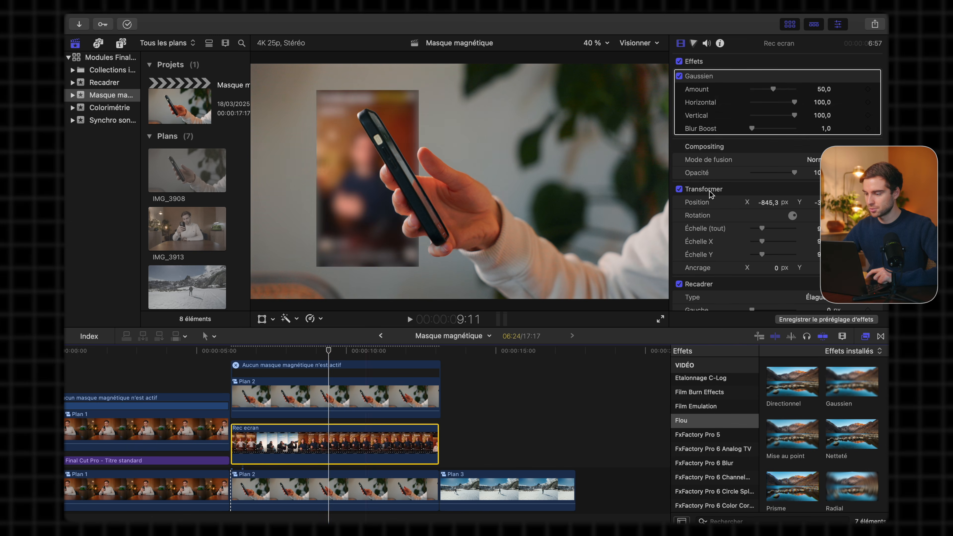
drag(772, 89, 757, 93)
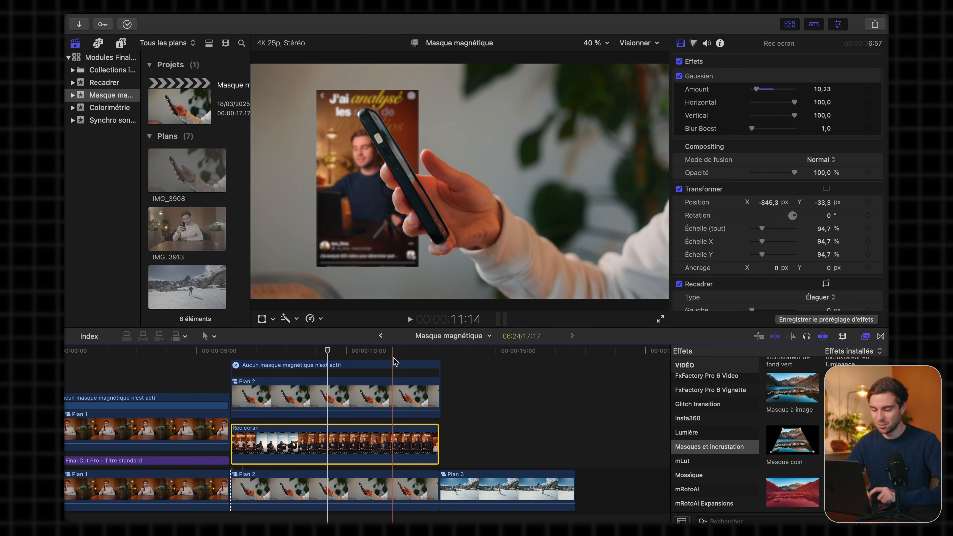
Step: Disable the Rec ecran clip and remove the magnetic mask effect from the upper Plan 2 clip
scroll(395, 361, right, 2)
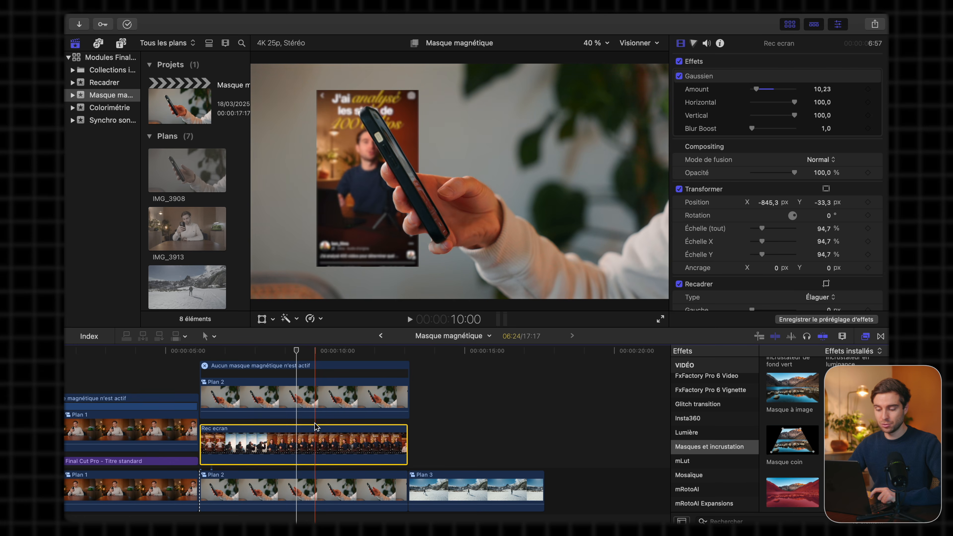
scroll(312, 439, up, 2)
scroll(307, 463, left, 1)
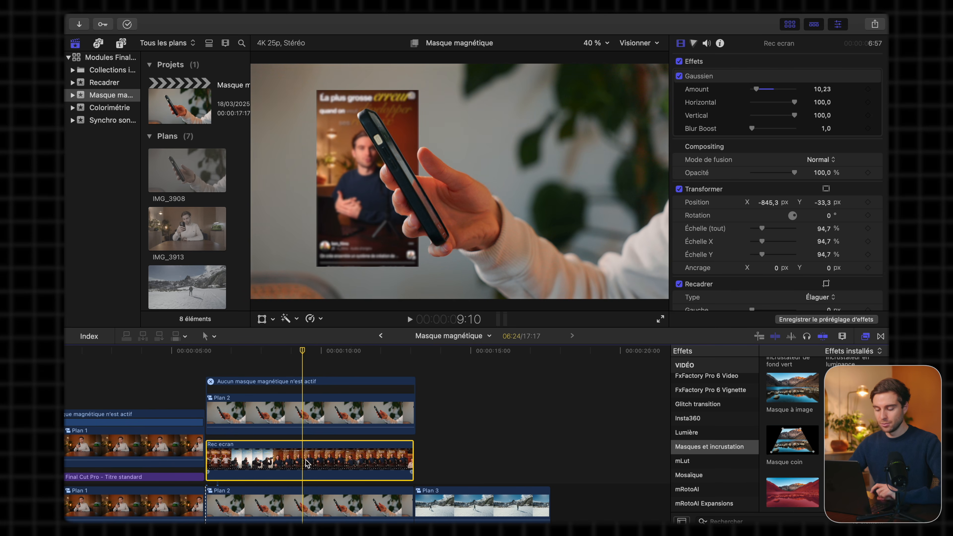
key(v)
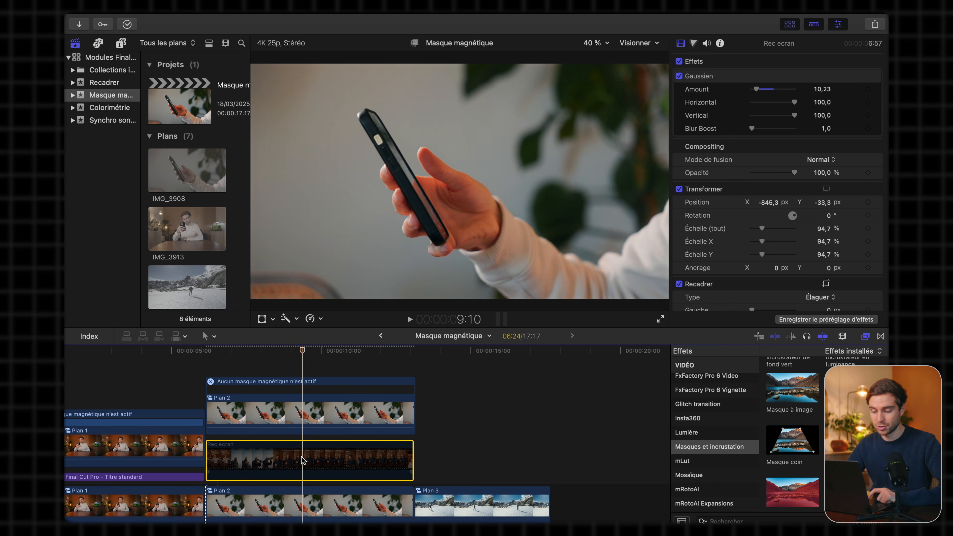
click(303, 413)
scroll(711, 77, down, 3)
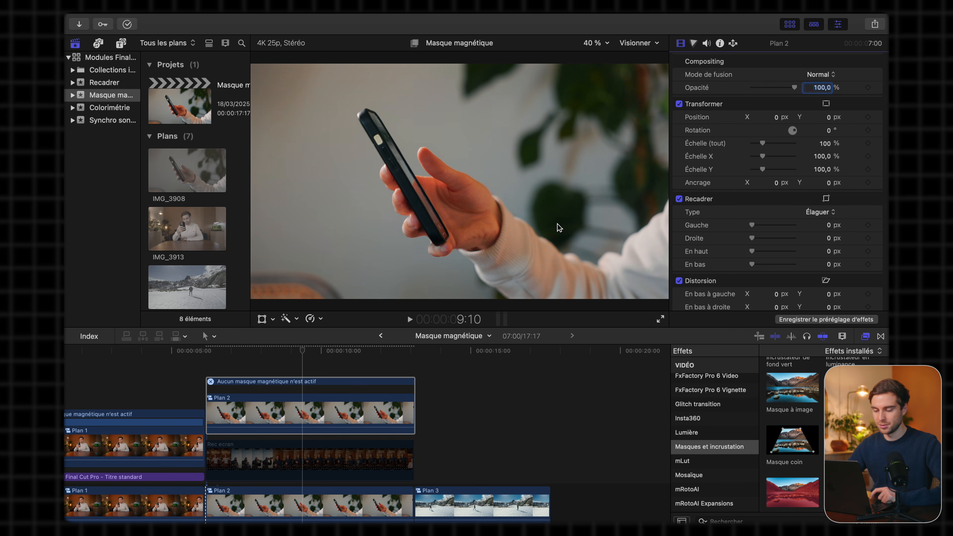
Step: Apply a new Masque magnétique effect to the upper Plan 2 clip, with the playhead at the clip's start
drag(304, 353, 206, 351)
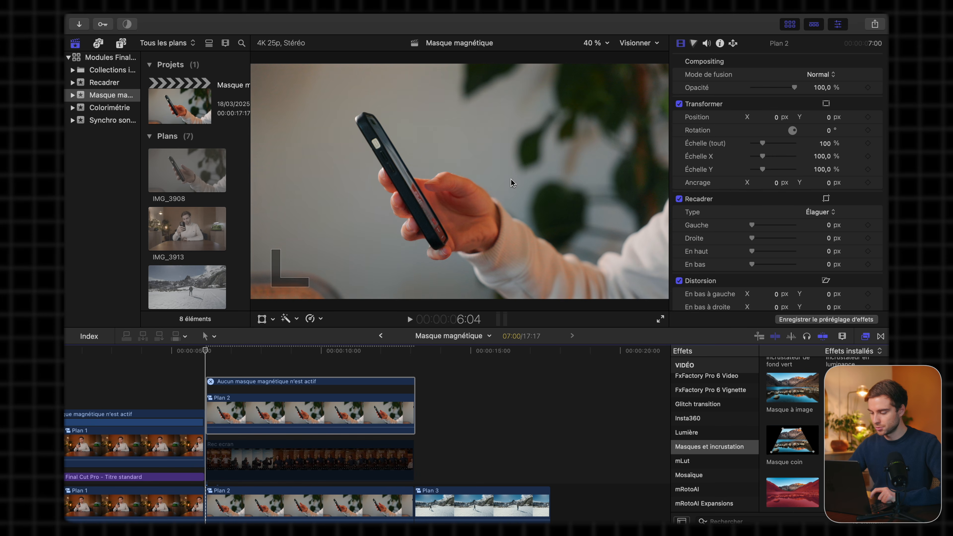
scroll(792, 432, down, 2)
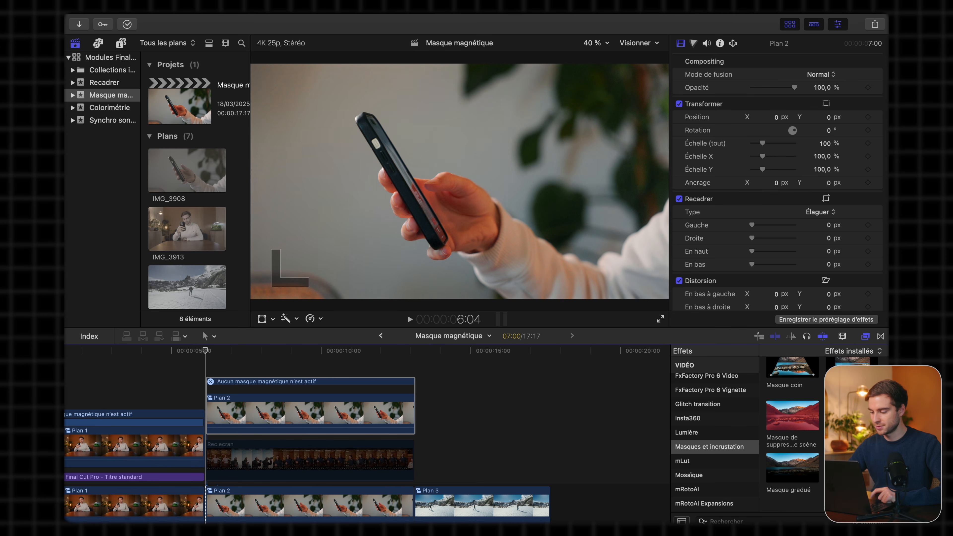
drag(791, 432, 240, 409)
Step: Mask the phone, hand and entire sleeve on the upper Plan 2 clip, analyse the clip and finish the mask
click(383, 148)
click(461, 204)
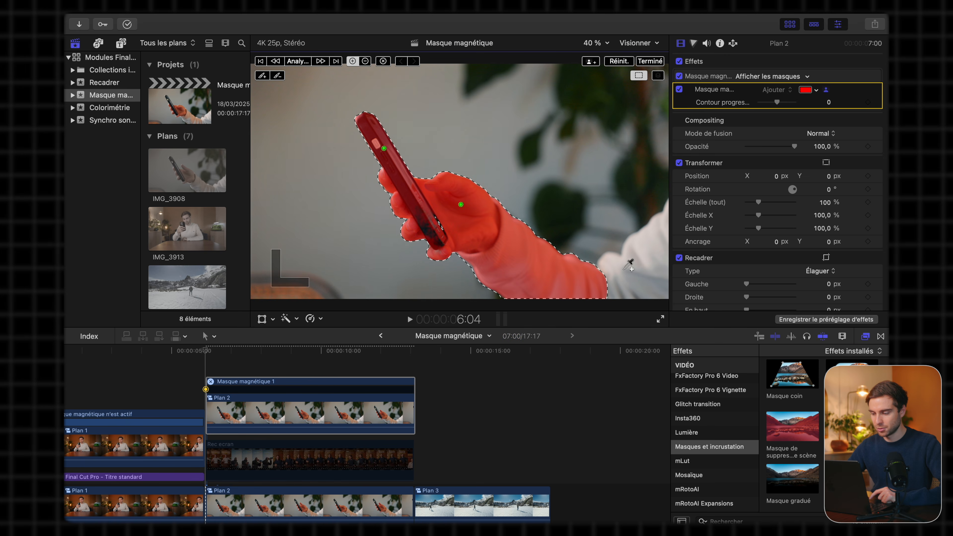
click(637, 268)
click(424, 222)
click(417, 206)
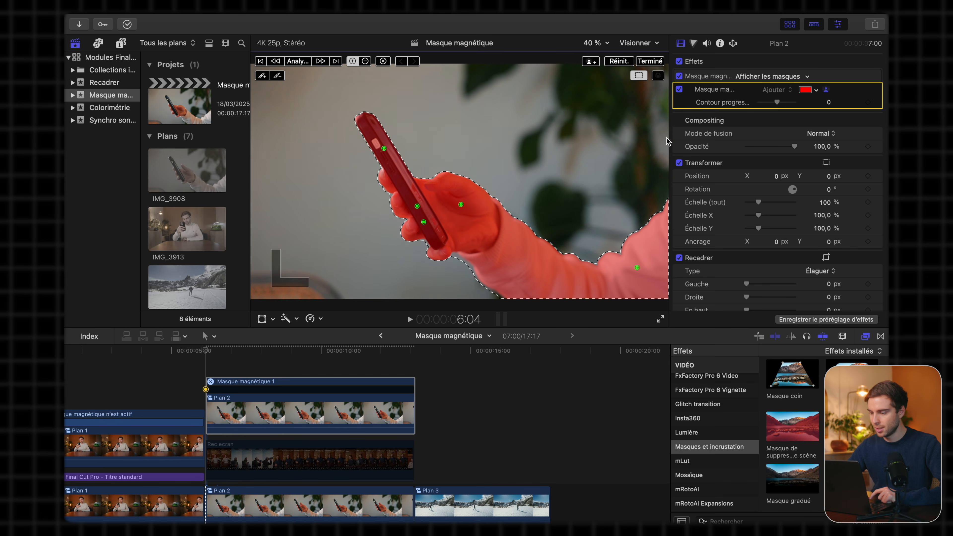
click(298, 61)
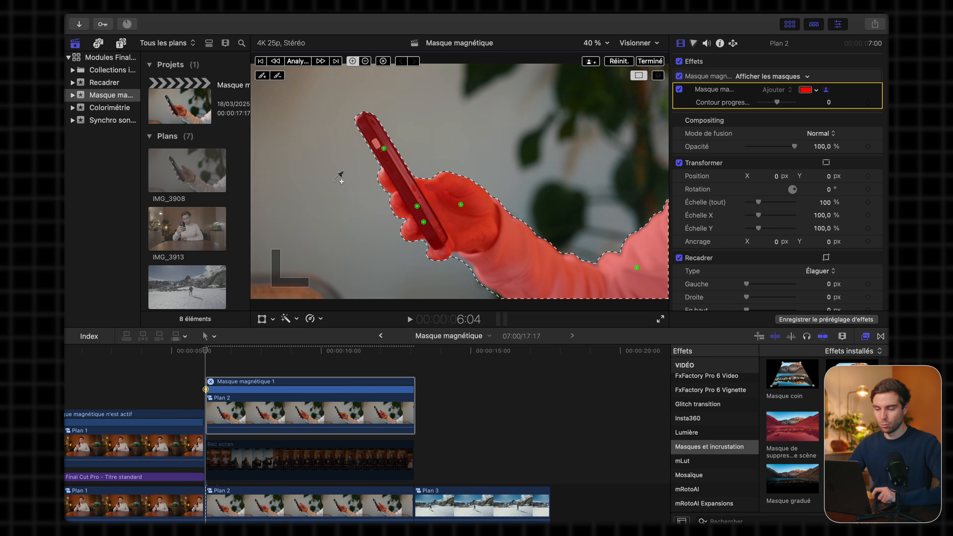
click(650, 61)
Step: Tint the lower Plan 2 clip blue with Hautes lumières at 204°, 25 % and Intermédiaires at 210°, 7 %, and lower its exposure
click(222, 503)
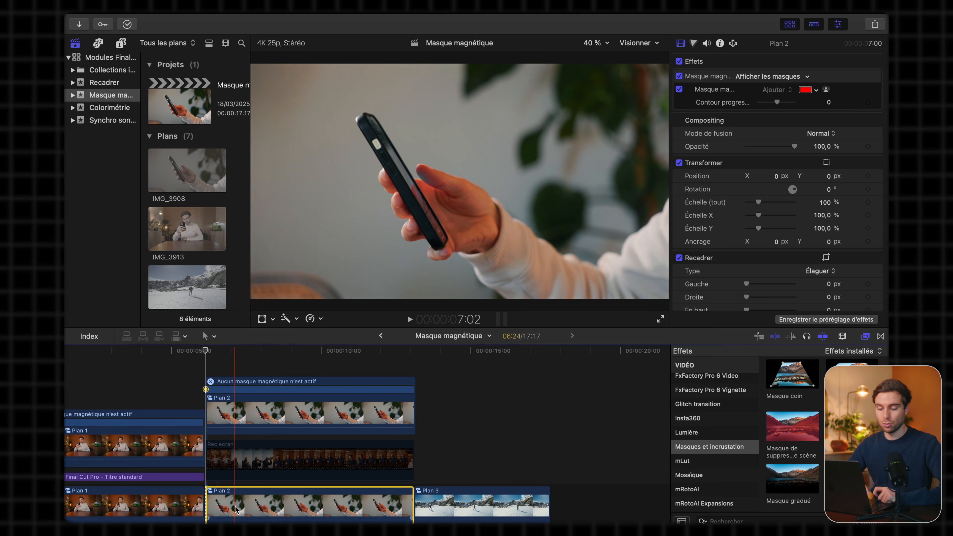
click(693, 44)
mouse_move(814, 156)
mouse_down()
mouse_move(799, 156)
mouse_move(790, 129)
mouse_move(788, 146)
mouse_move(782, 120)
mouse_move(770, 168)
mouse_move(749, 121)
mouse_move(761, 188)
mouse_move(791, 156)
mouse_move(790, 141)
mouse_move(798, 155)
mouse_up()
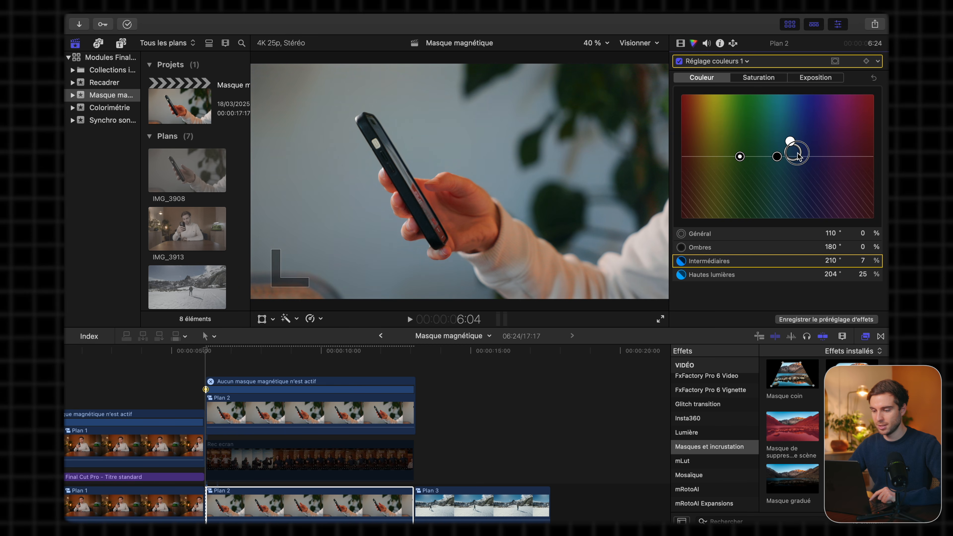
key(ctrl+super+e)
drag(849, 155, 846, 176)
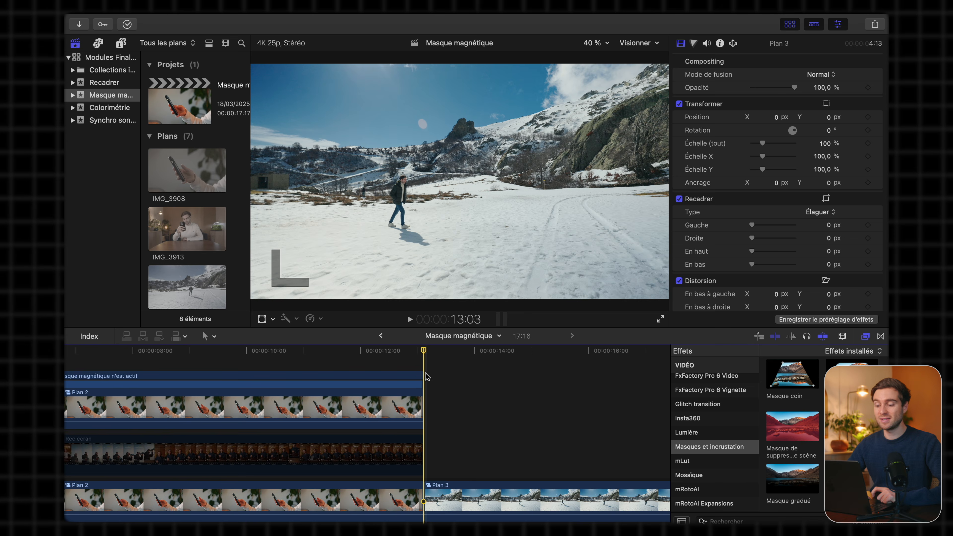
Step: Place one Titre standard above Plan 3, deleting the surplus title and extending the remaining one to the clip's end
scroll(426, 375, right, 10)
scroll(425, 376, down, 2)
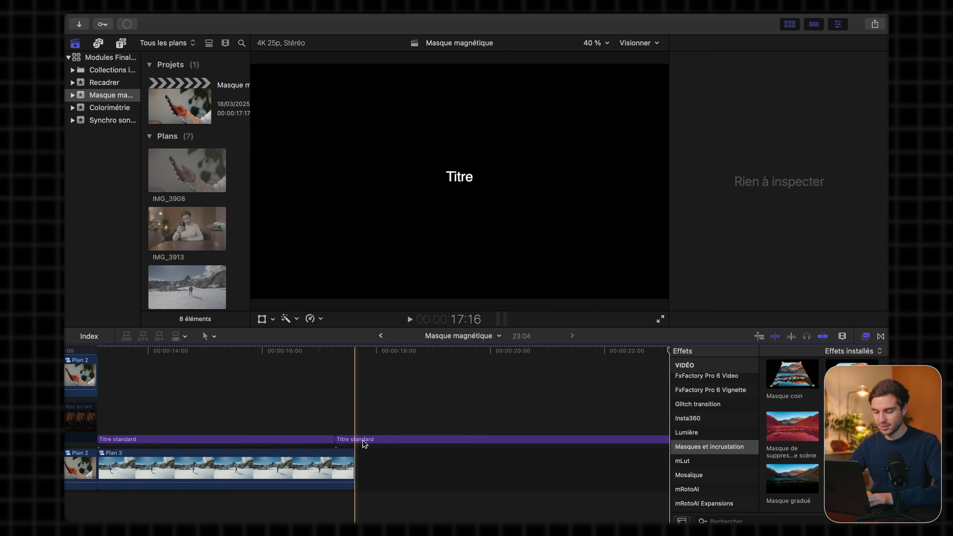
click(362, 440)
key(Delete)
drag(340, 441, 357, 437)
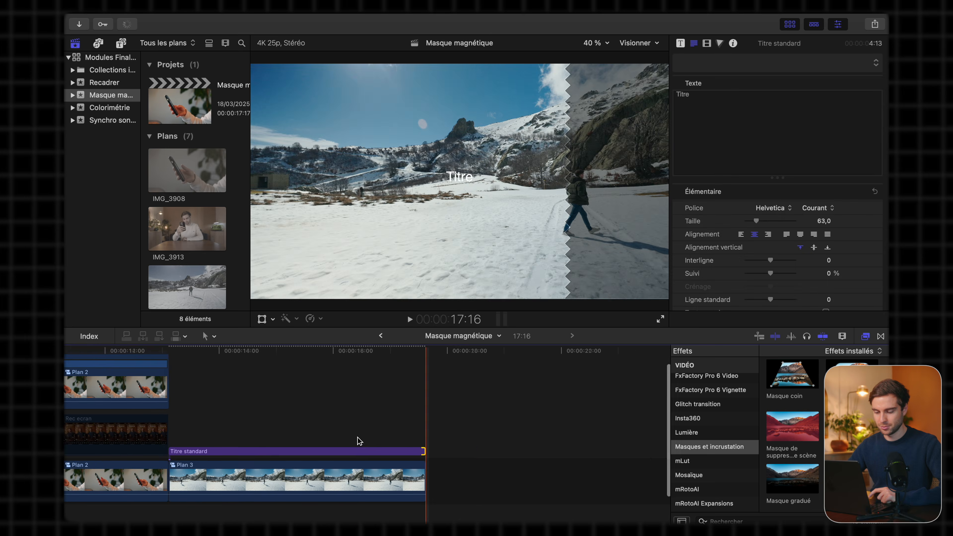
Step: Change the title text to "Final Cut Pro", enlarge it in Helvetica Gras and position it over the walking man at X 2,45, Y -125
click(289, 425)
drag(469, 174, 469, 189)
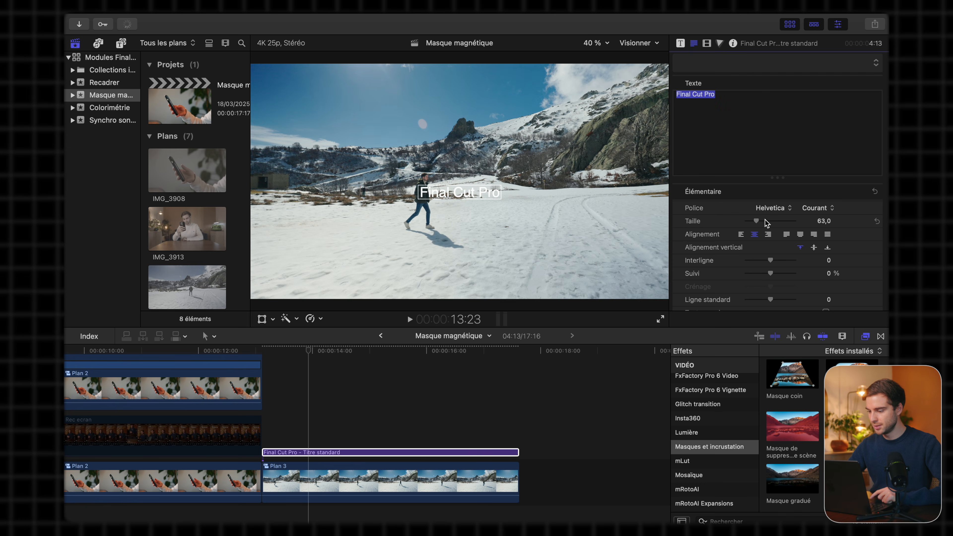
drag(759, 221, 772, 221)
click(814, 208)
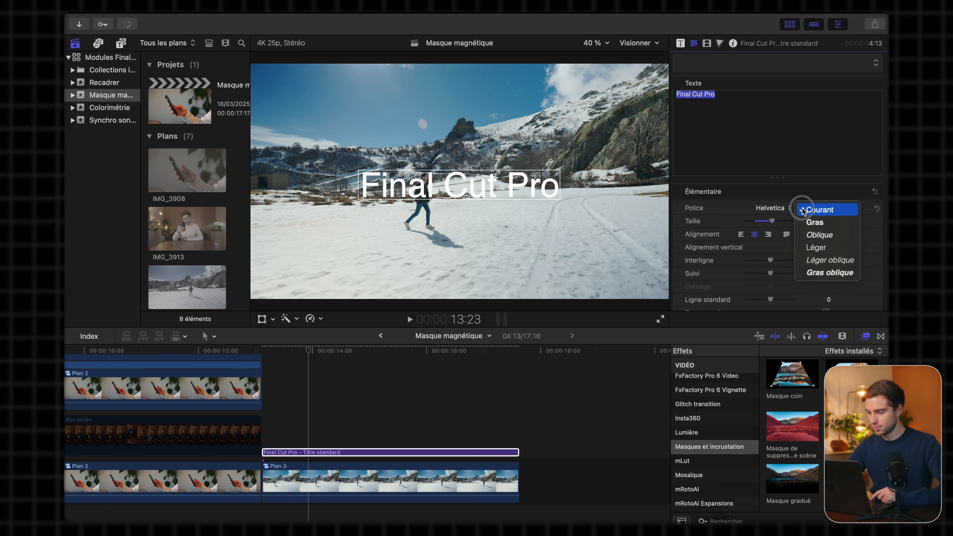
click(814, 222)
drag(525, 190, 525, 199)
Step: Add a Contour in Noir to the title text and enable its Ombre portée
scroll(730, 233, down, 10)
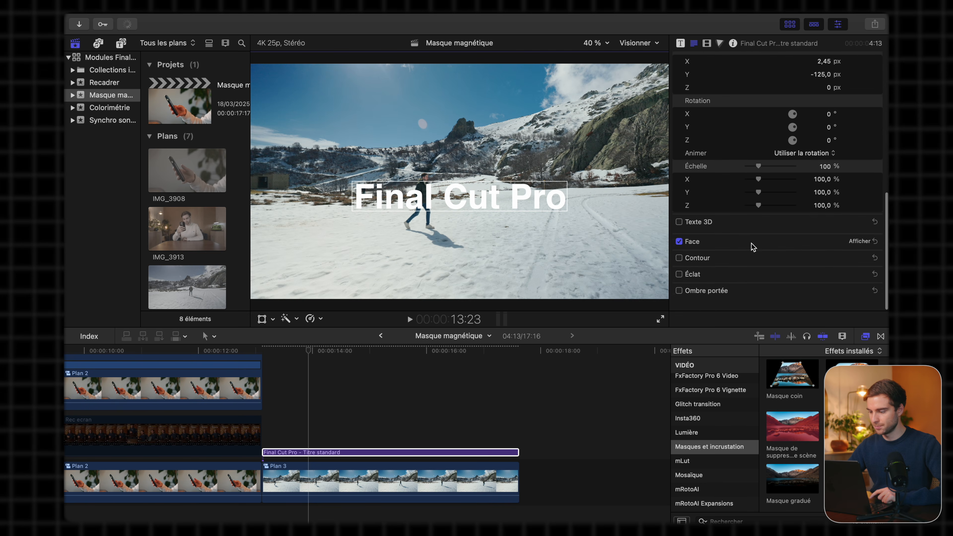
click(859, 271)
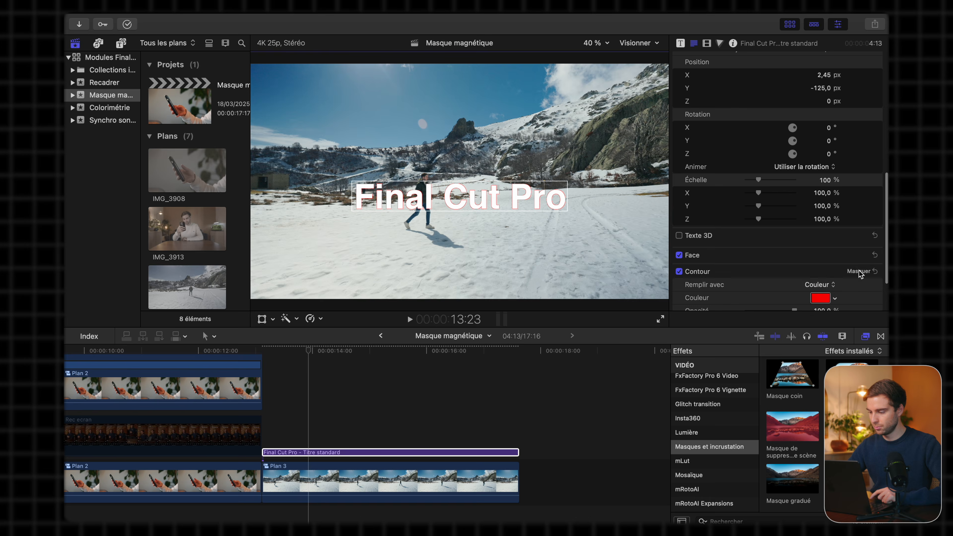
click(820, 298)
click(663, 134)
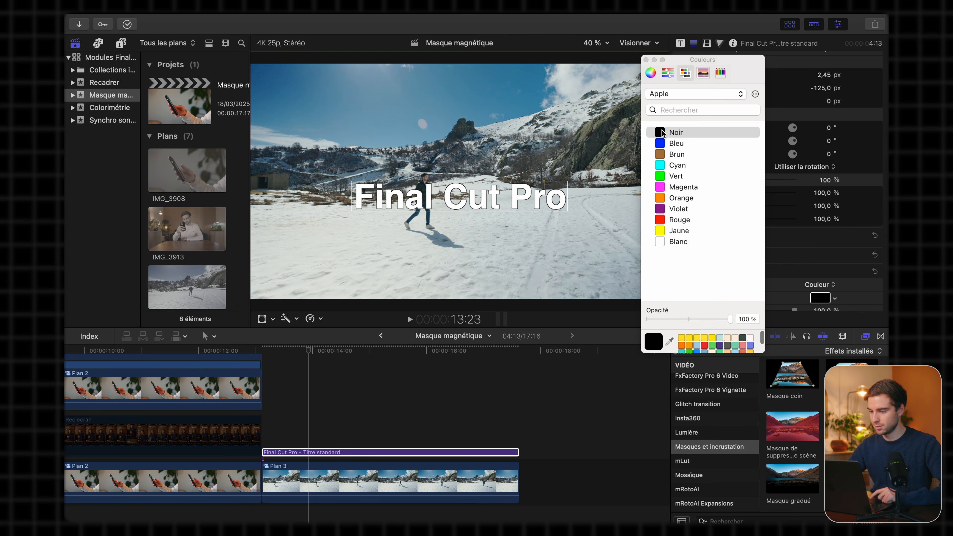
click(646, 60)
scroll(713, 188, down, 5)
click(679, 304)
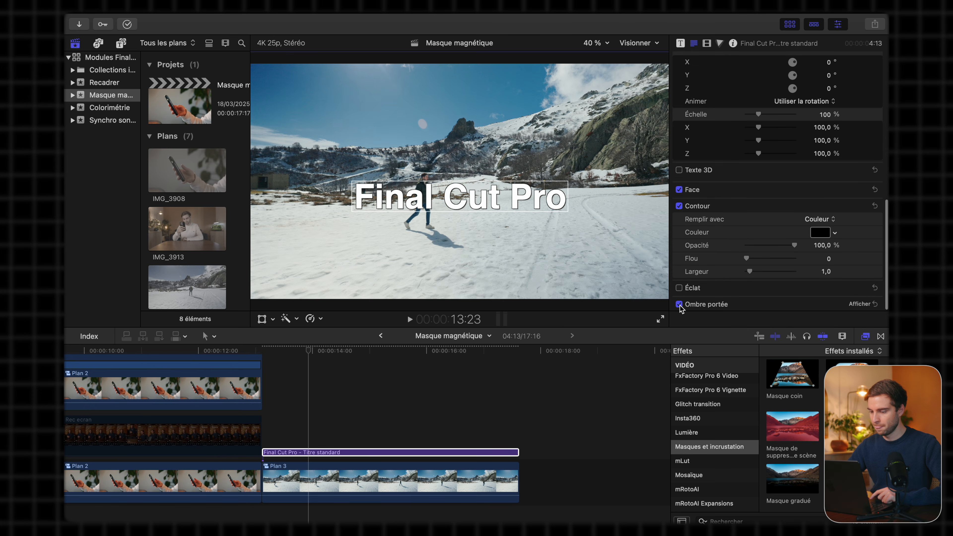
Step: Set the title's Face colour to yellow
click(860, 189)
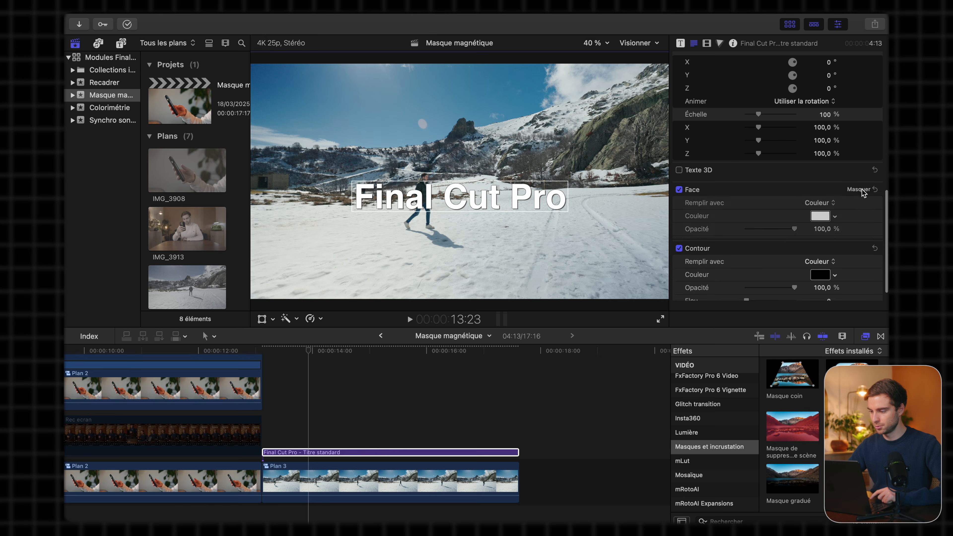
click(813, 218)
click(681, 338)
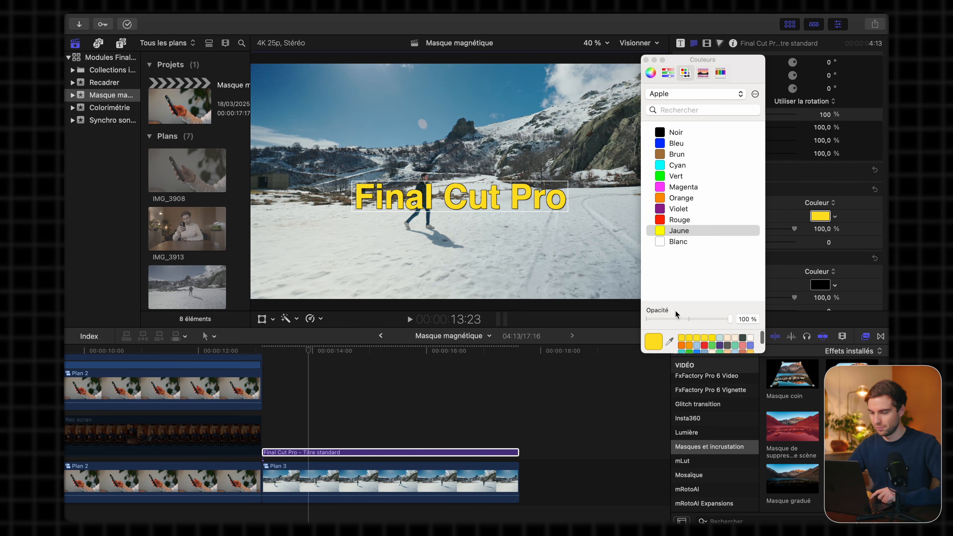
click(646, 60)
scroll(752, 242, up, 10)
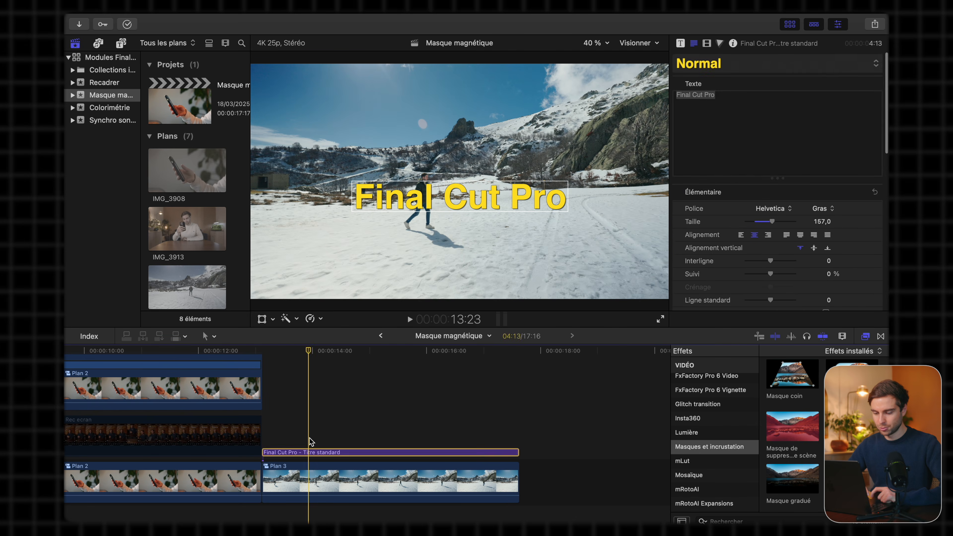
Step: Duplicate the Plan 3 clip onto the layer above the title, aligned with the original, and place the playhead at its start
click(288, 457)
click(296, 476)
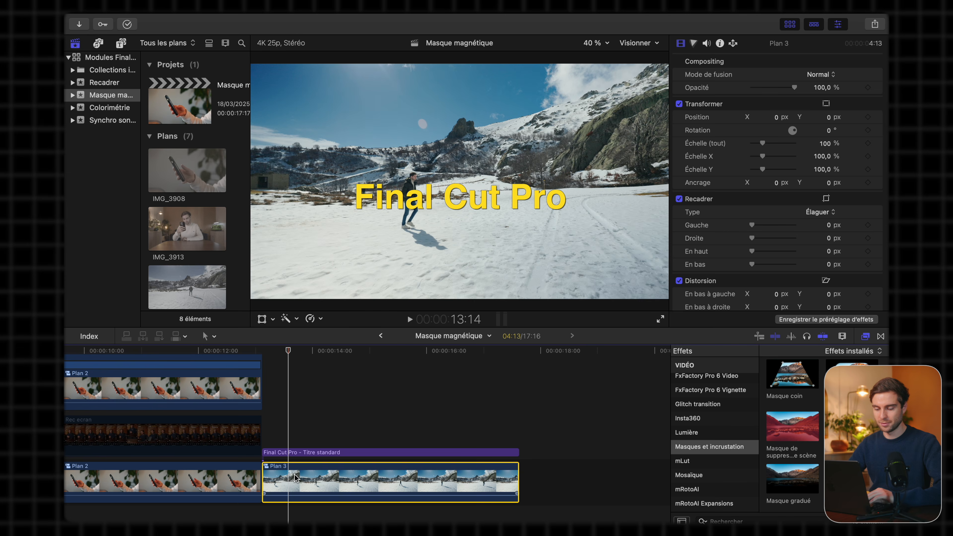
drag(296, 477, 265, 351)
click(281, 424)
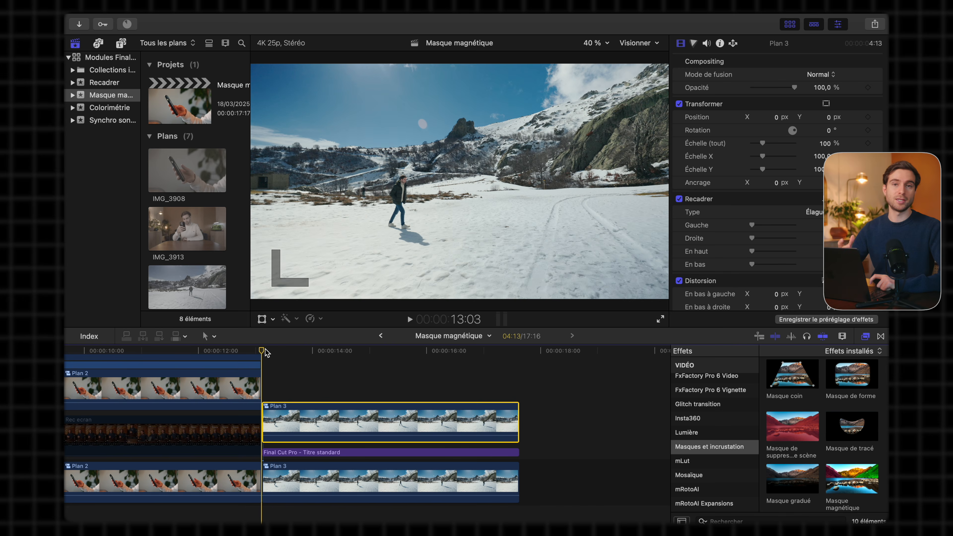
Step: Apply Masque magnétique to the upper Plan 3 clip, mask and analyse the walking man, and play back the finished mask
click(682, 448)
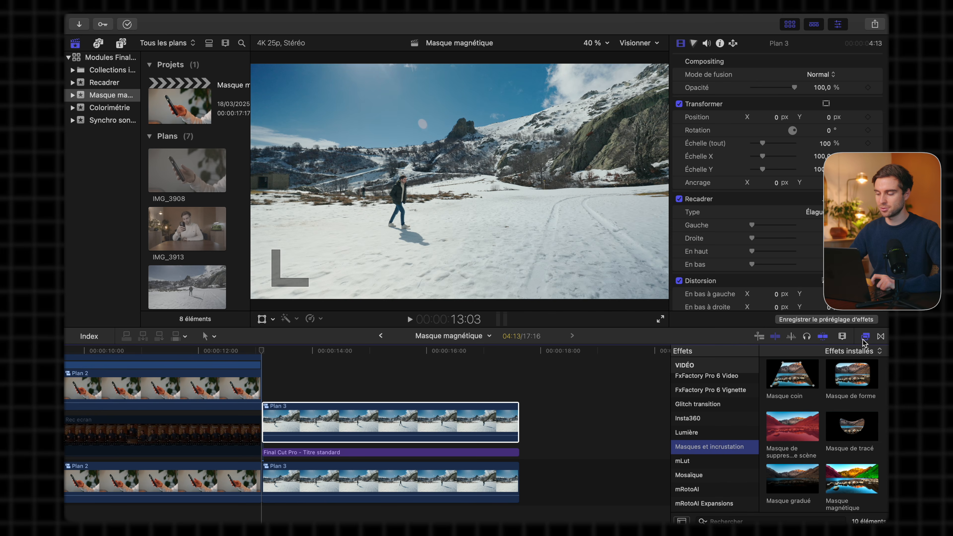
drag(852, 481, 294, 423)
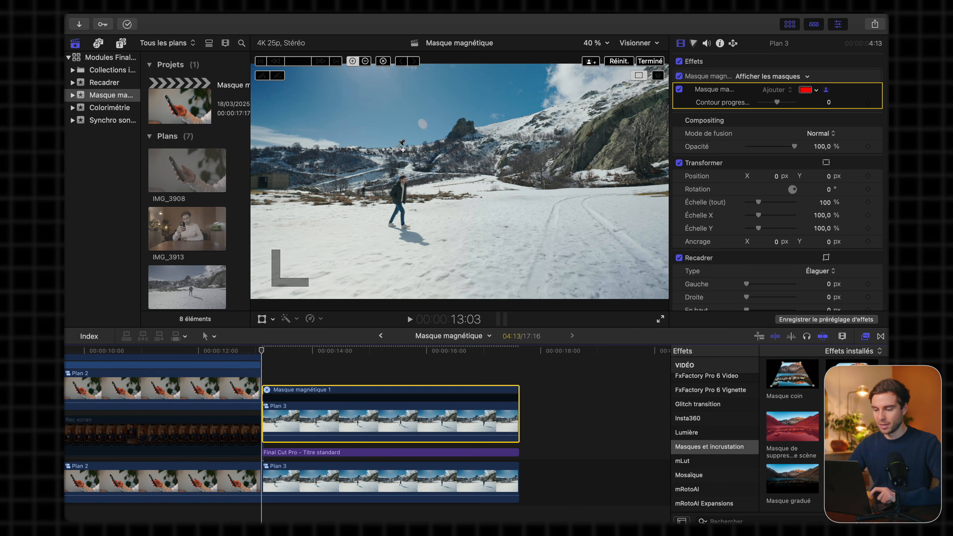
click(401, 193)
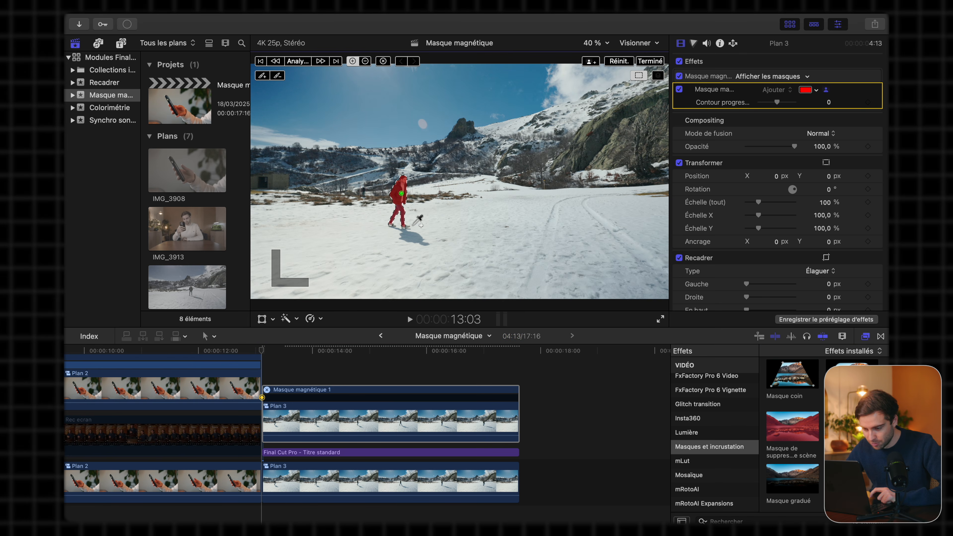
click(298, 61)
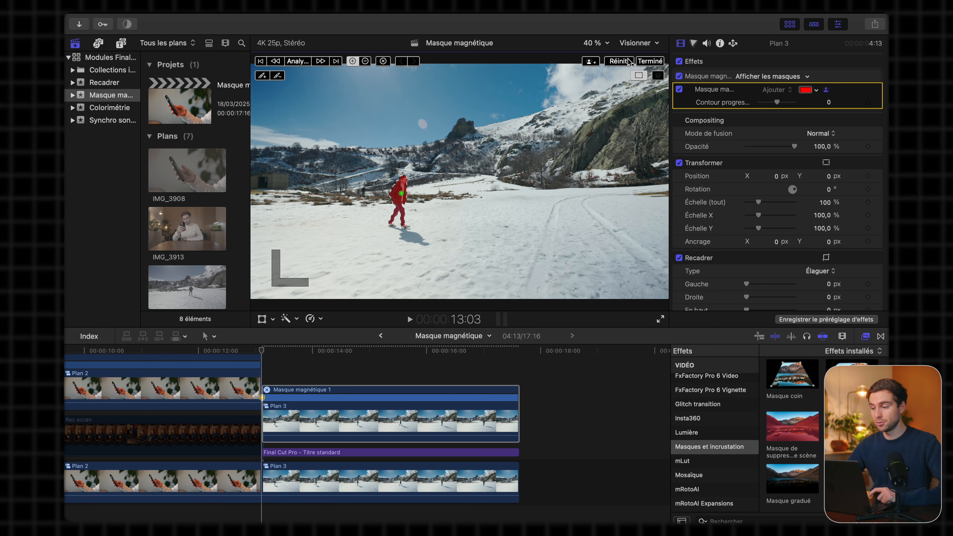
click(651, 60)
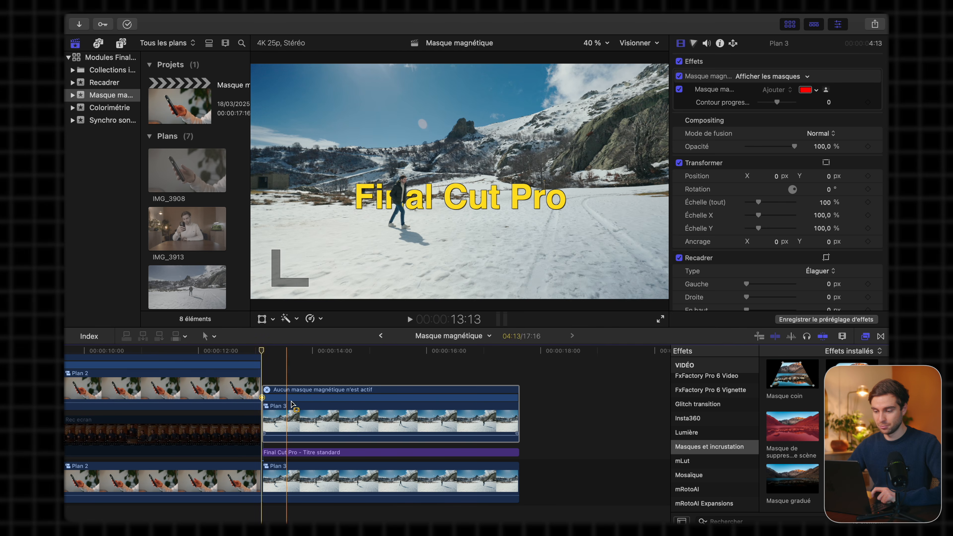
key(space)
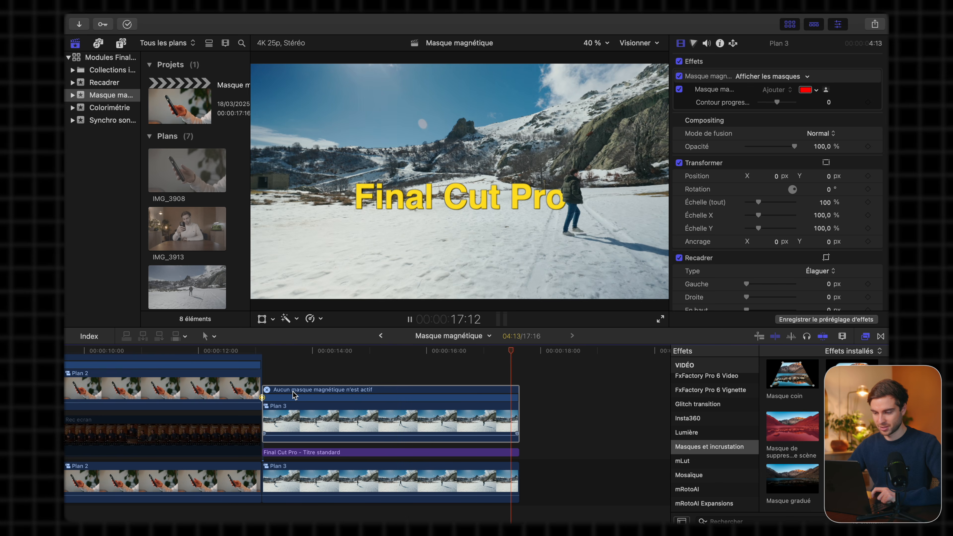
Step: Apply the Gaussien effect from the Flou category to the Final Cut Pro title and show its video settings
click(322, 376)
click(325, 455)
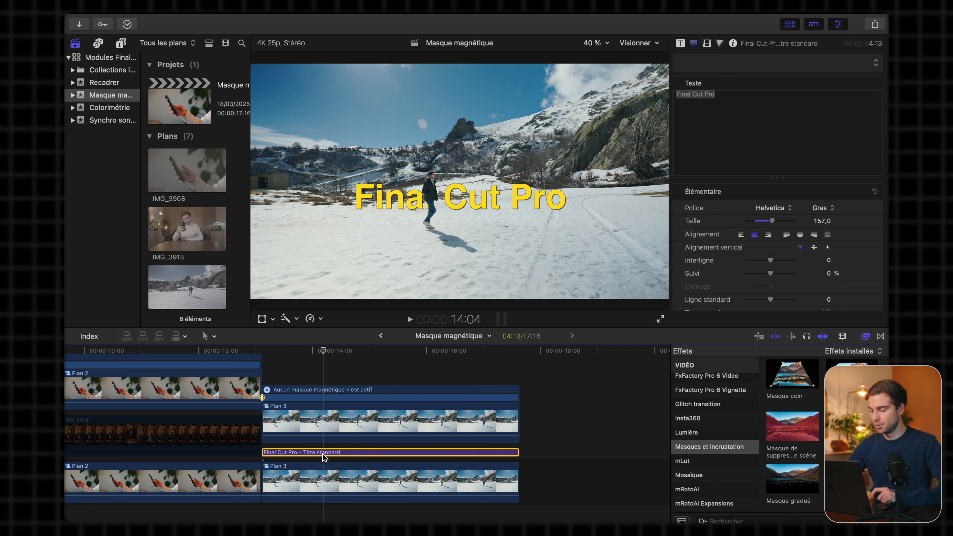
scroll(731, 437, up, 10)
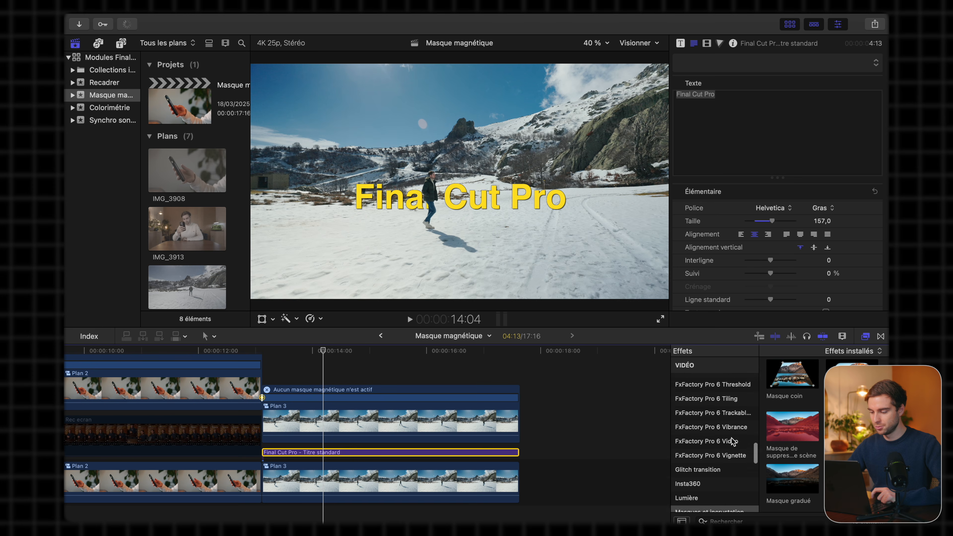
scroll(731, 437, up, 10)
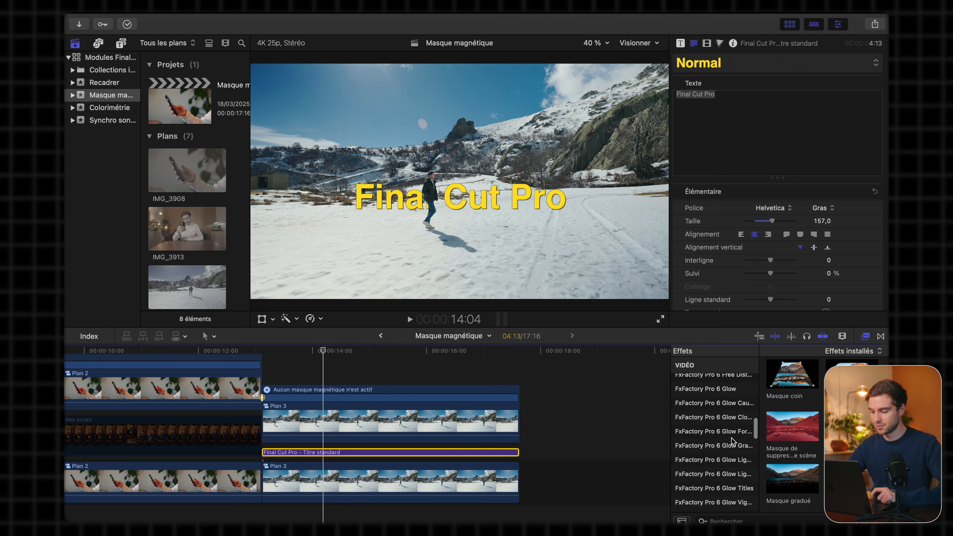
click(681, 474)
scroll(840, 424, up, 3)
drag(855, 384, 331, 455)
click(707, 44)
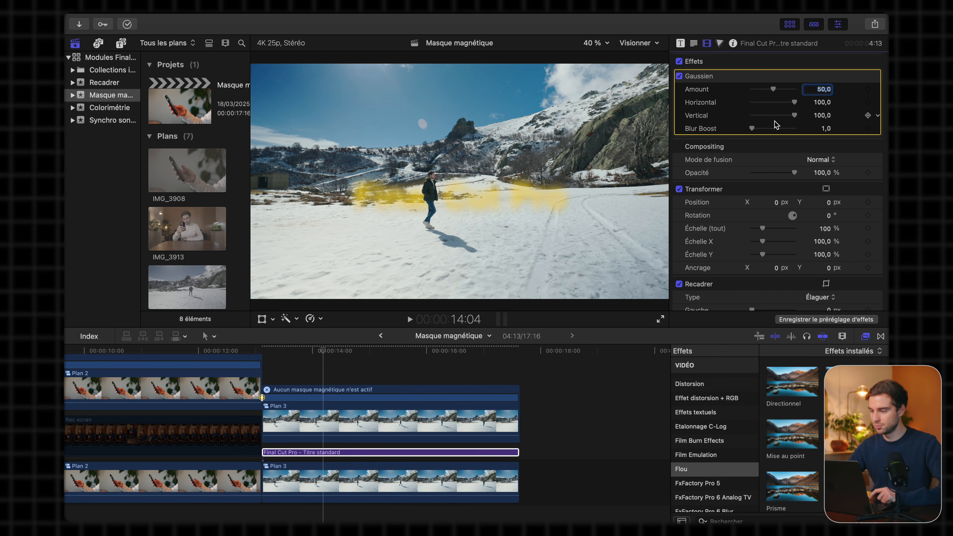
Step: Reduce the title's Gaussien Amount to 5,14 and play Plan 3 from its start
drag(775, 92, 755, 95)
key(space)
click(262, 349)
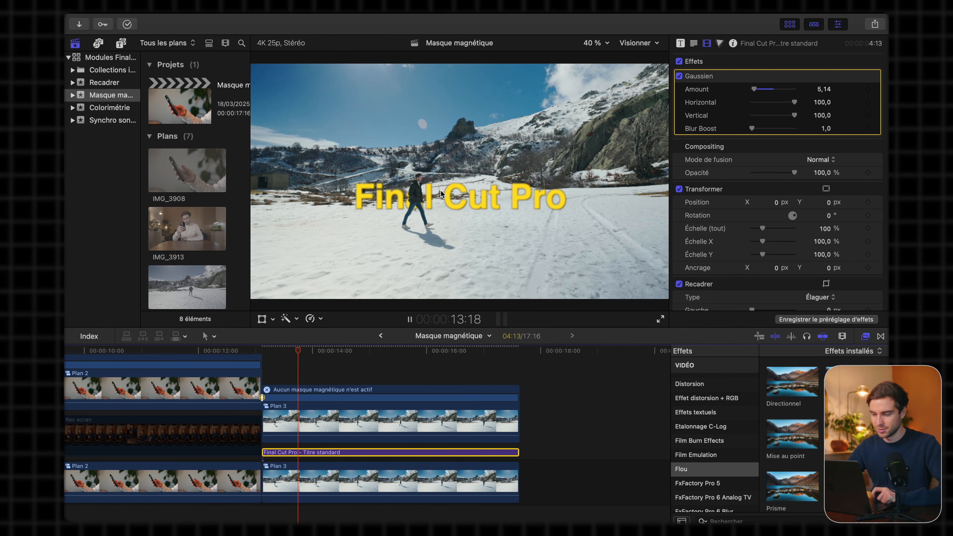